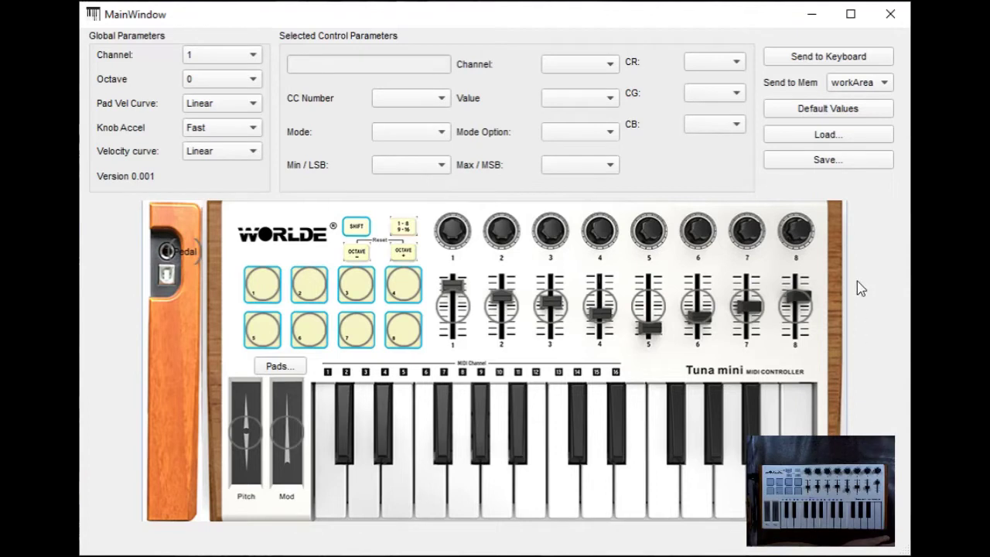
- Restore the default values and set the global knob acceleration to Medium
click(821, 109)
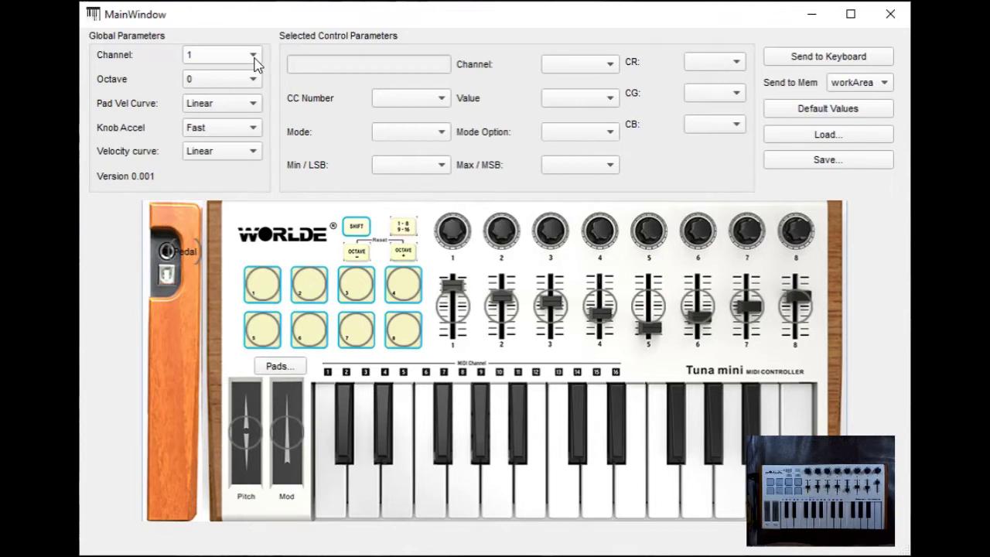
click(253, 105)
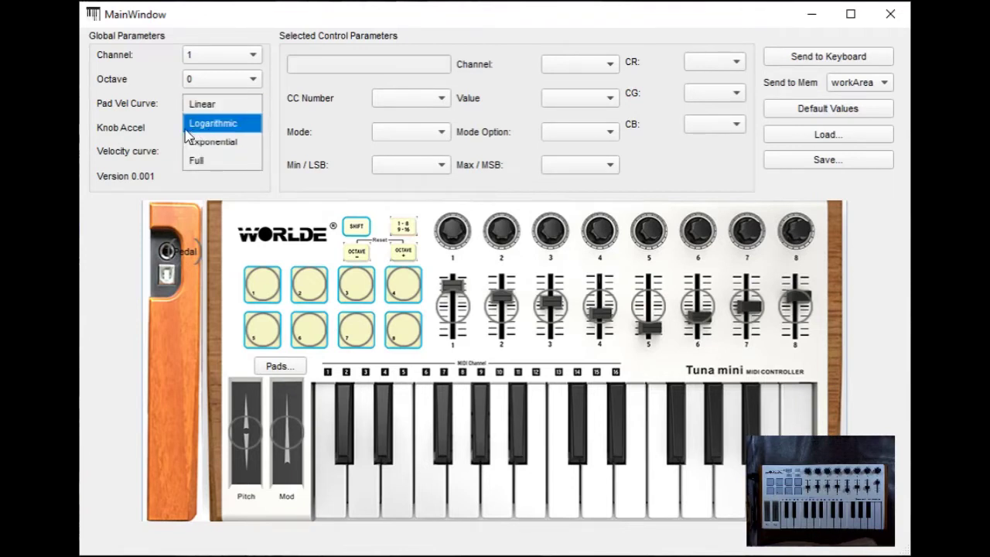
click(143, 132)
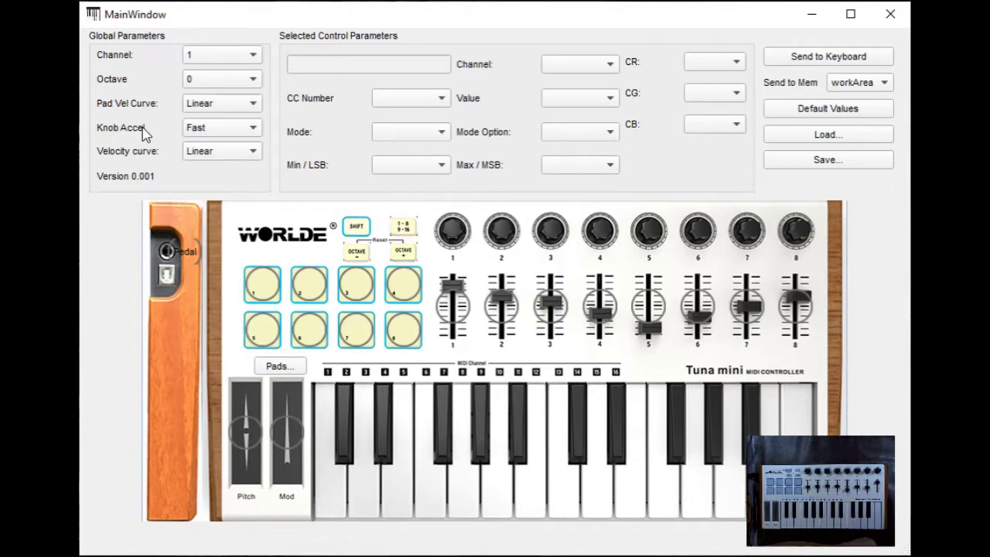
click(253, 130)
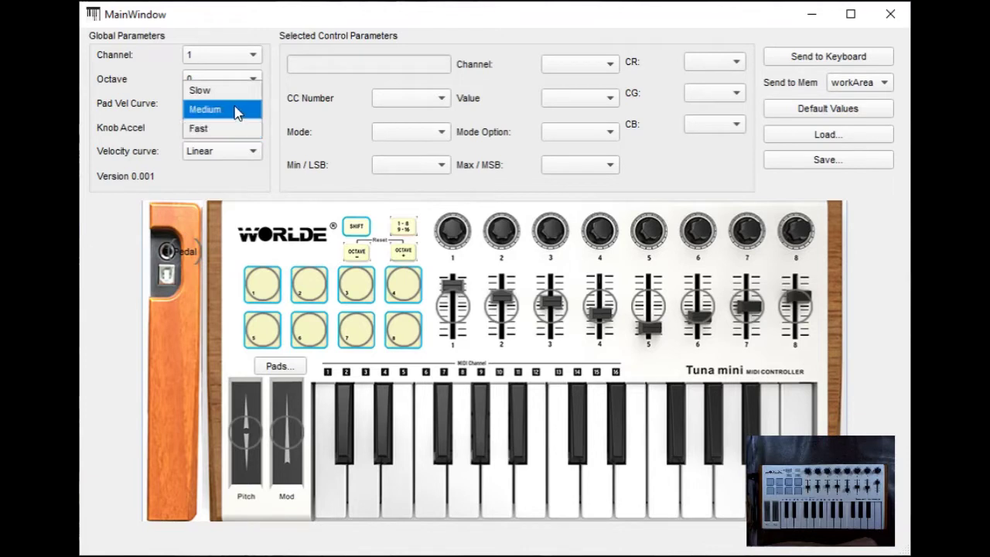
click(236, 109)
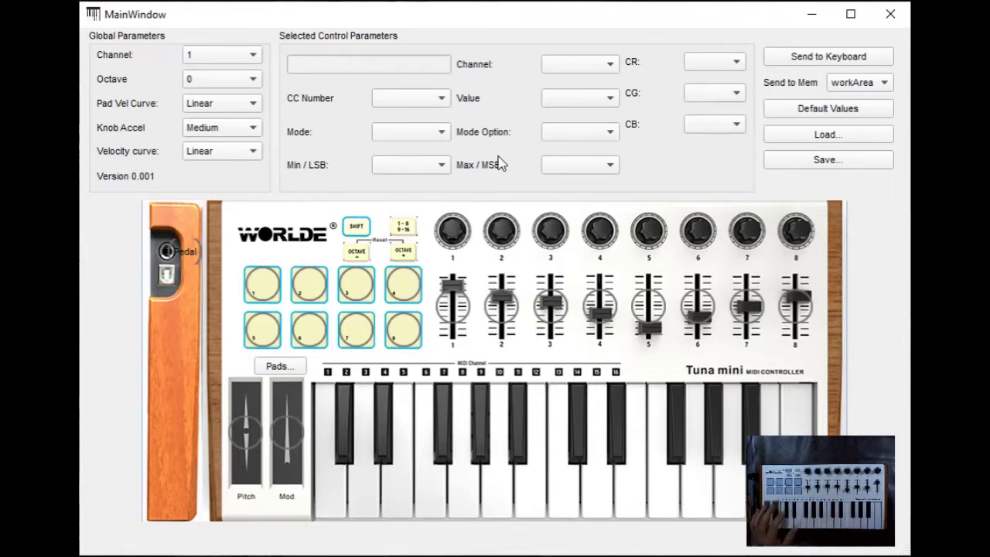
click(884, 85)
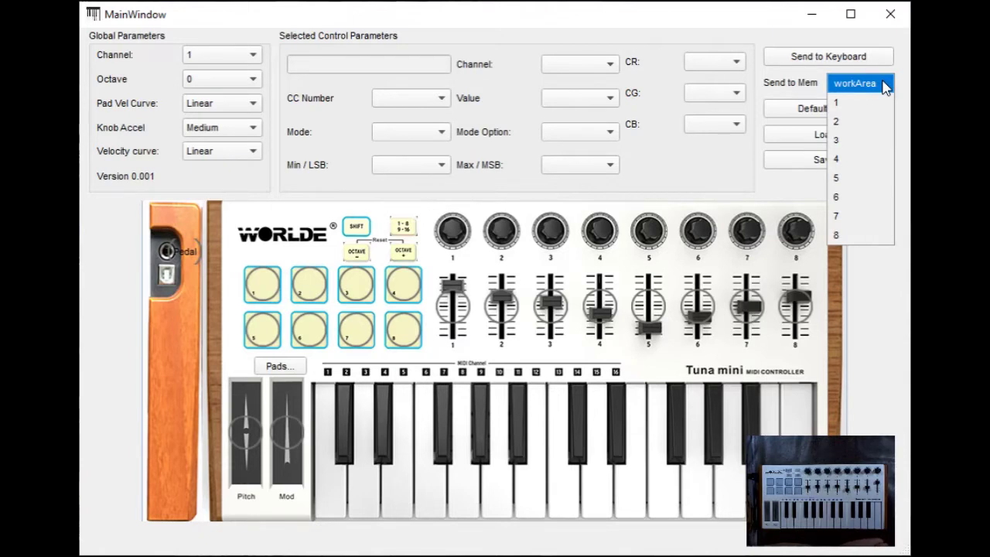
click(467, 45)
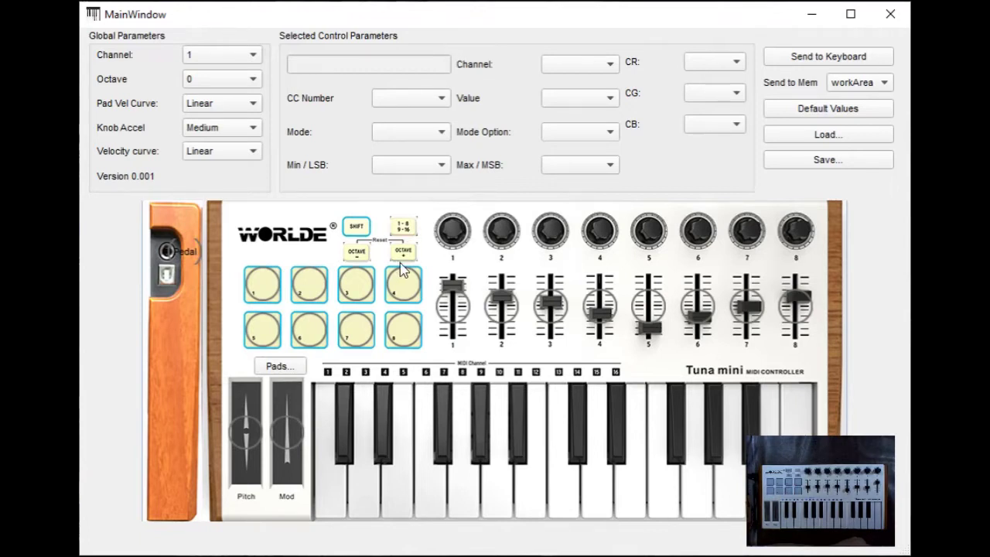
- Assign drum pads 1 and 2 to MIDI channel 3 instead of the global channel
click(294, 297)
click(263, 291)
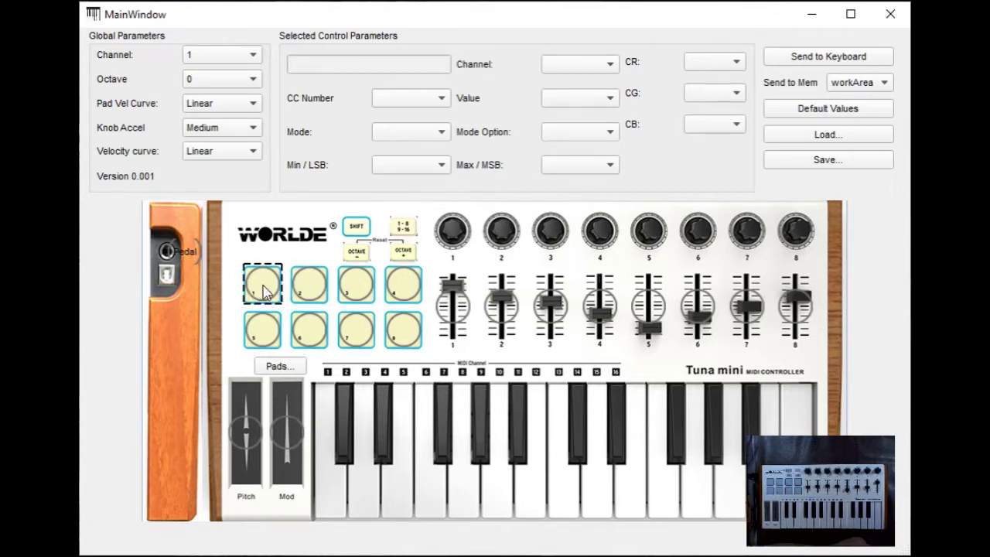
click(264, 290)
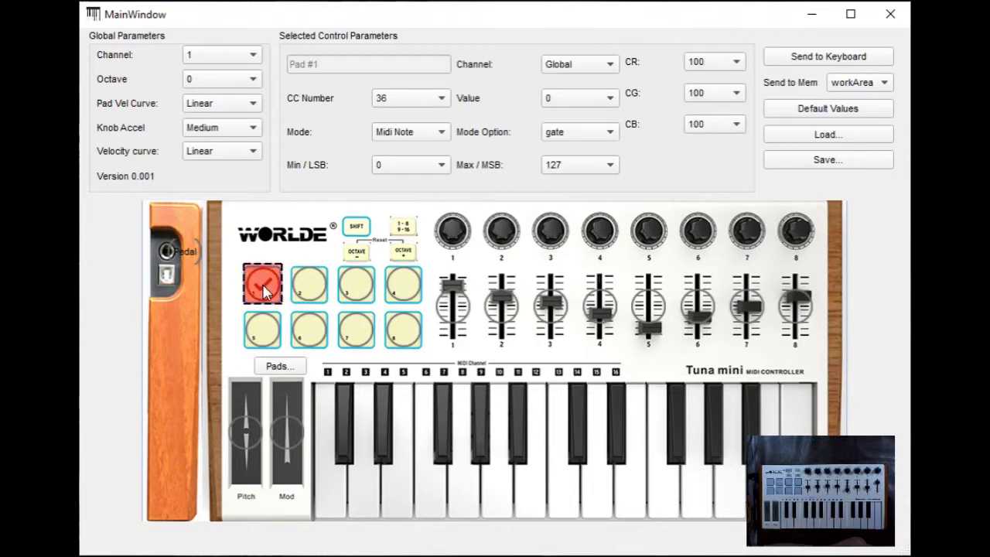
click(608, 65)
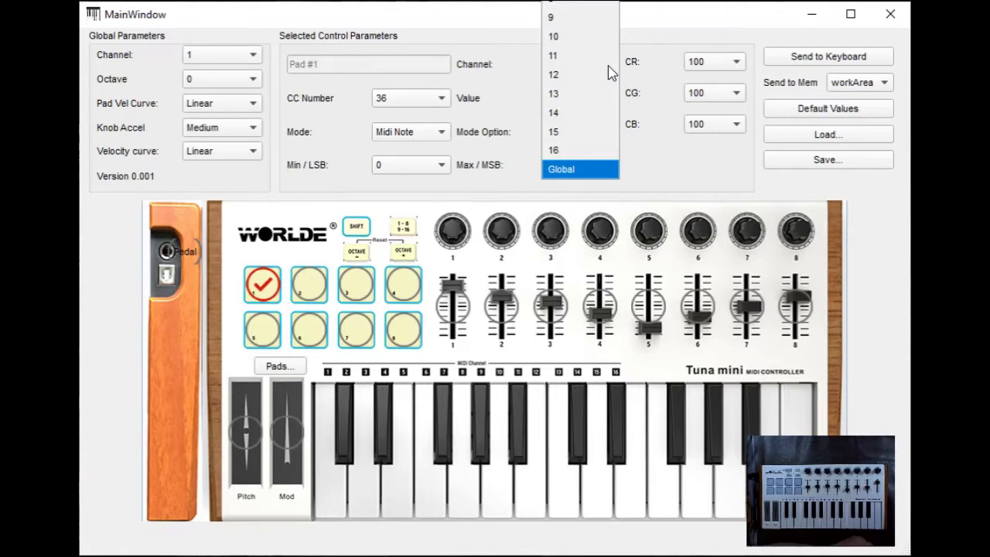
click(580, 2)
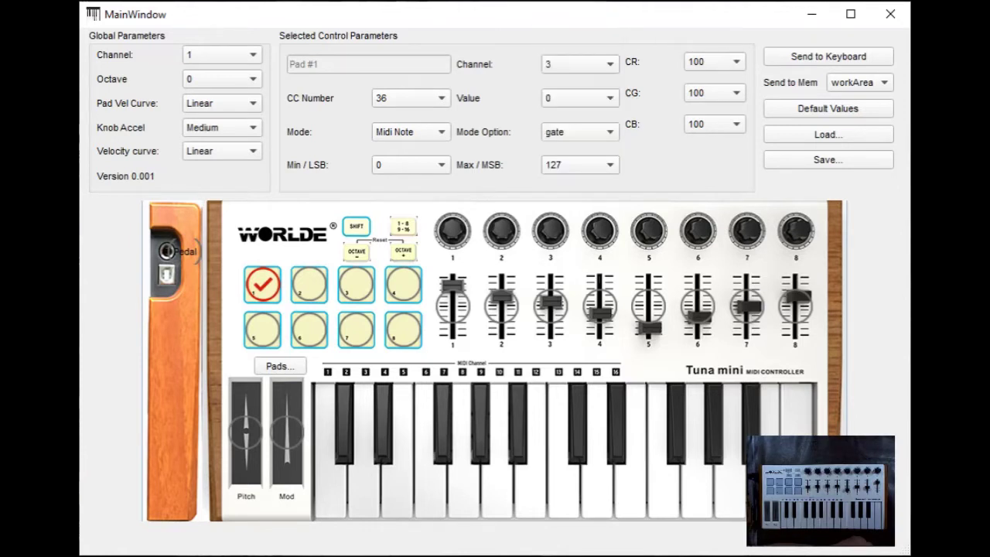
click(309, 282)
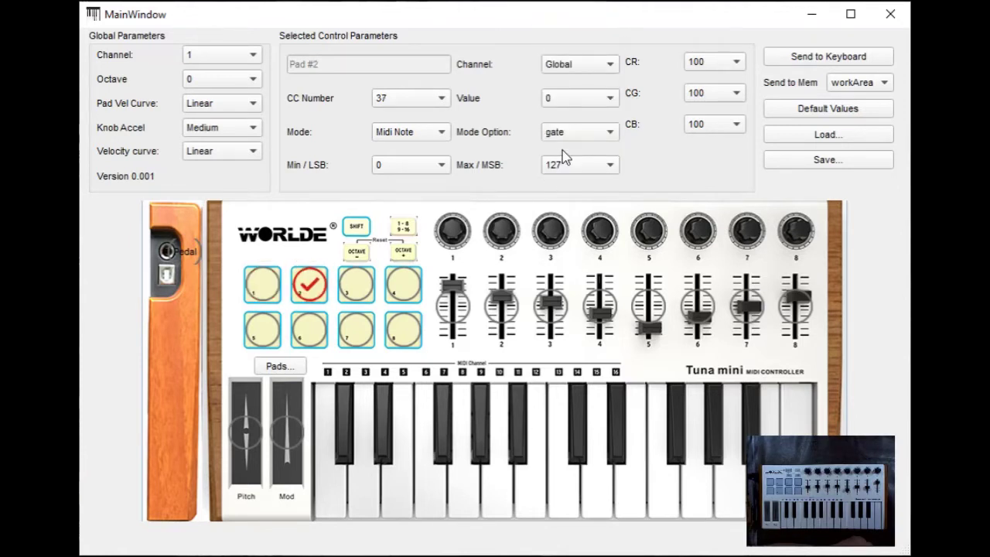
click(608, 66)
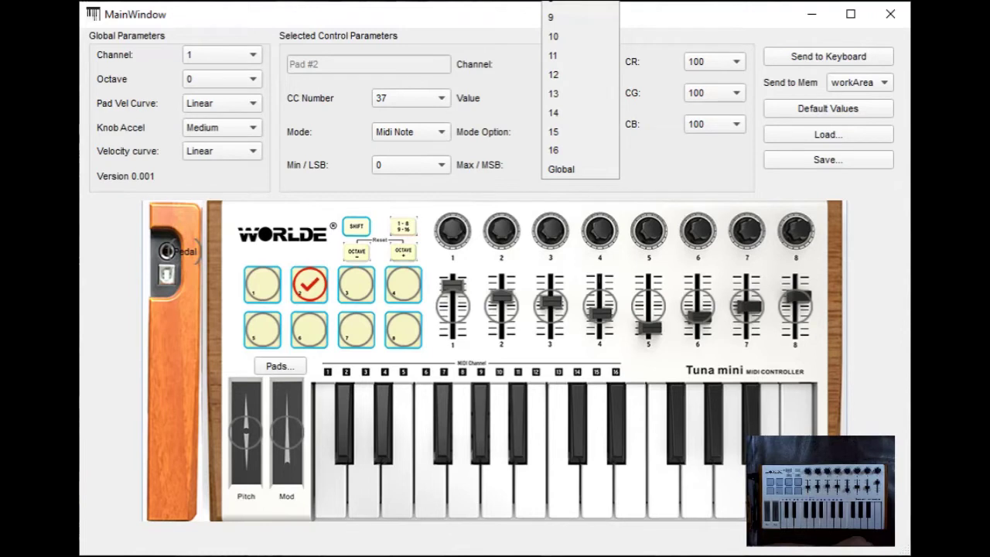
click(580, 2)
- Assign drum pads 3 and 4 to MIDI channel 3
click(356, 284)
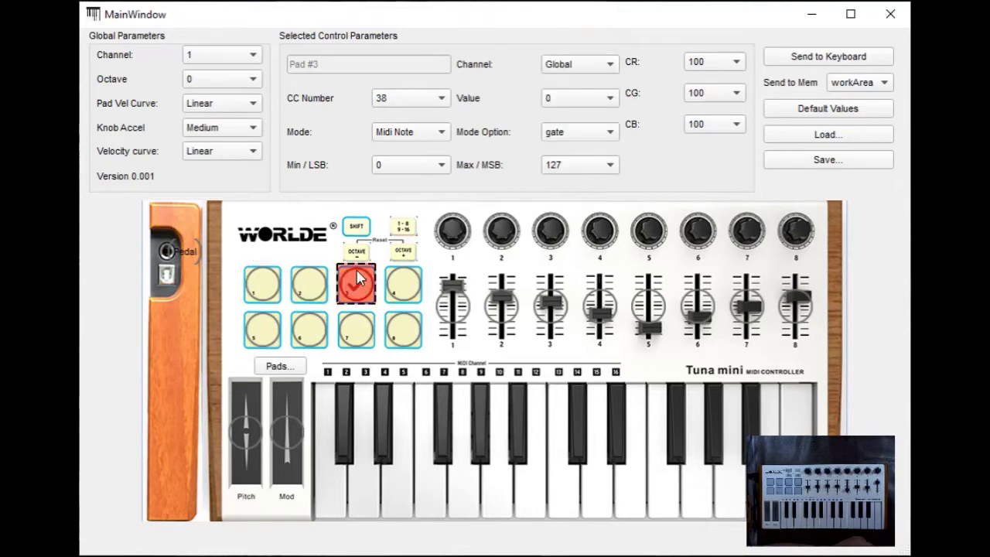
click(610, 68)
click(580, 2)
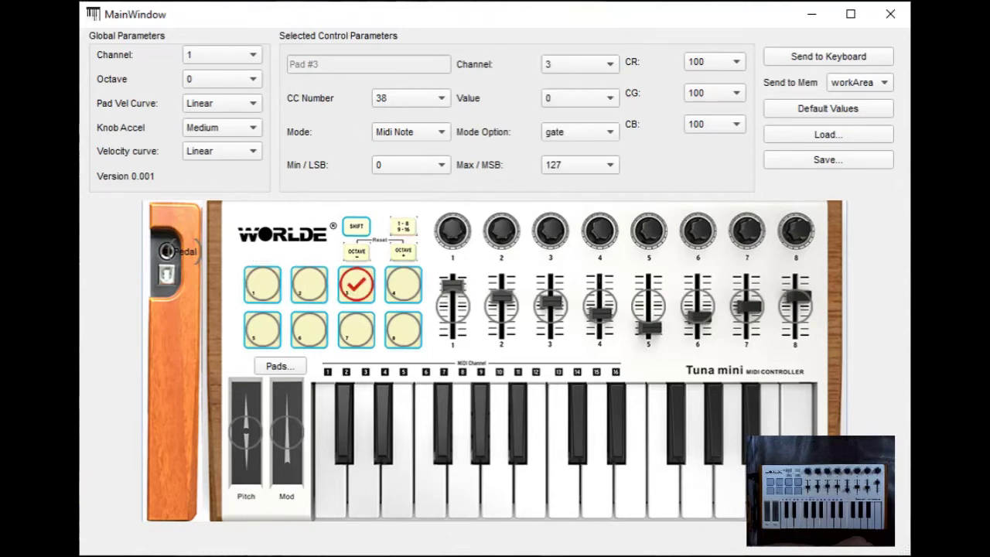
click(403, 284)
click(607, 66)
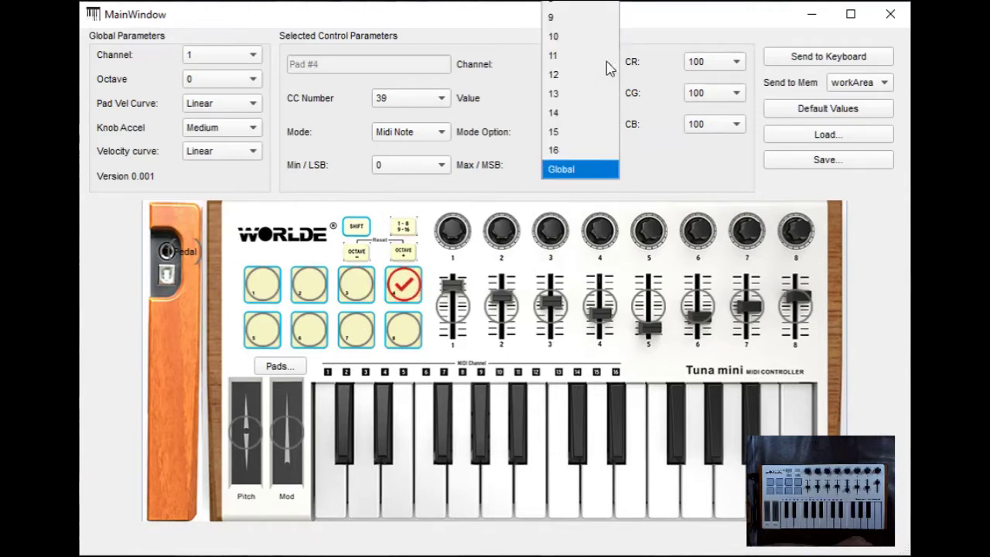
click(576, 4)
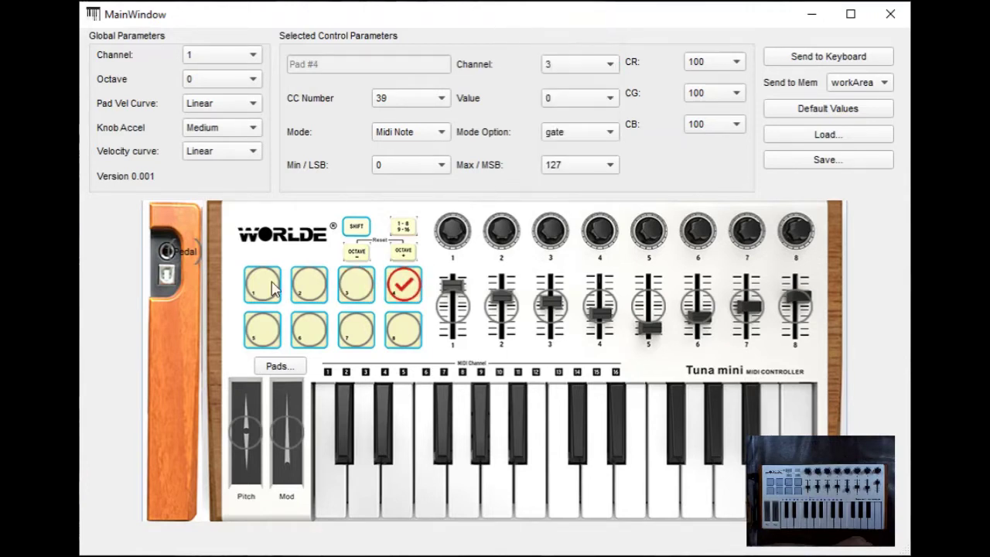
- Assign drum pads 5 and 6 to MIDI channel 3
click(260, 340)
click(603, 67)
click(576, 4)
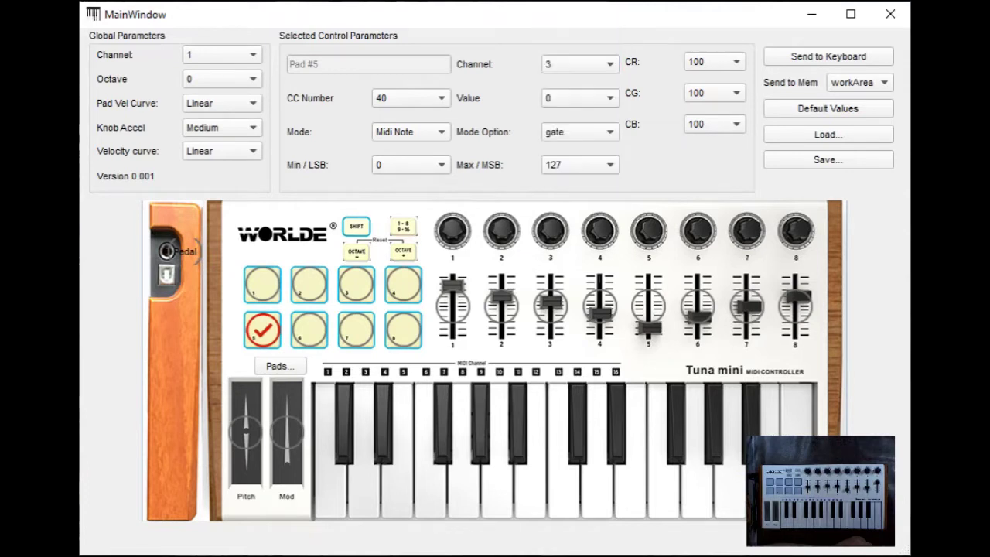
click(315, 328)
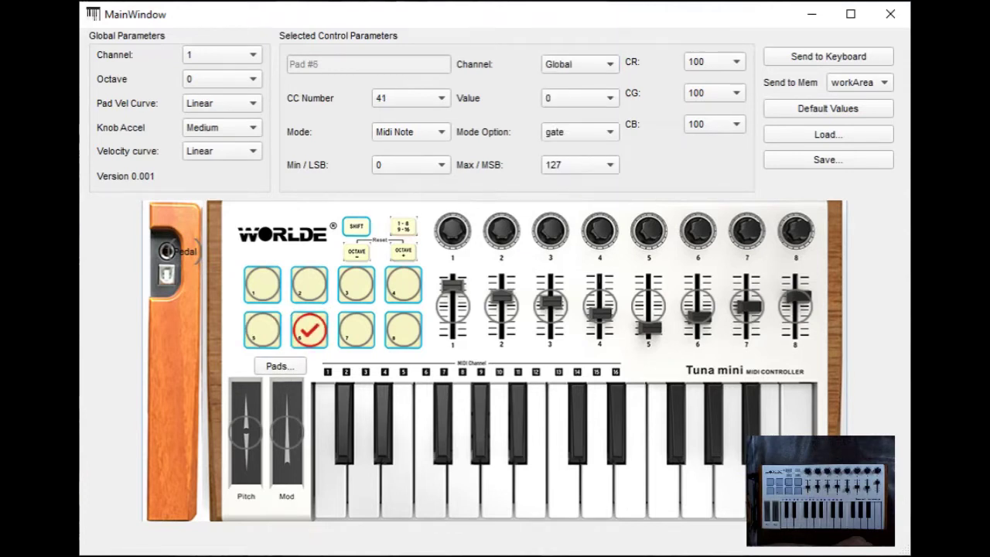
click(610, 68)
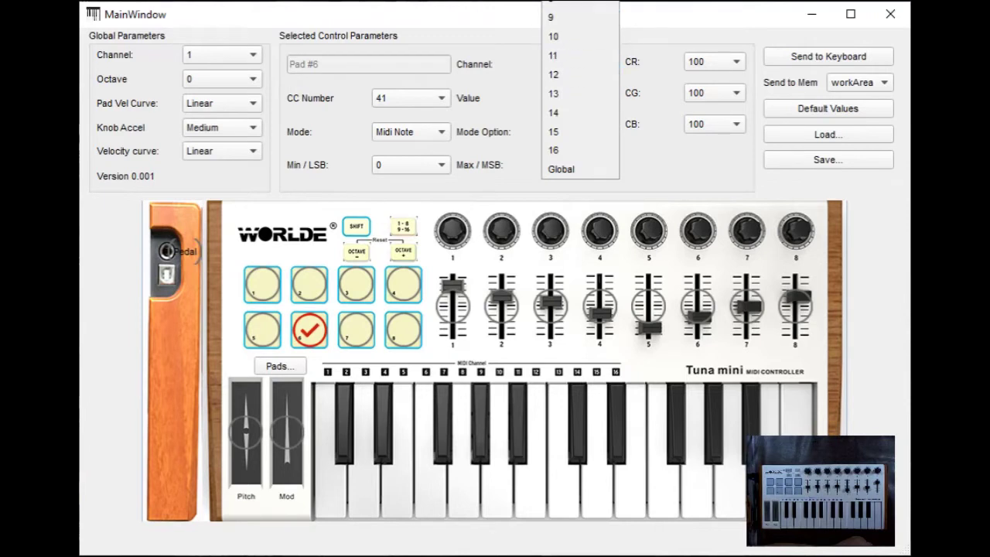
click(576, 4)
- Assign drum pads 7 and 8 to MIDI channel 3
click(346, 328)
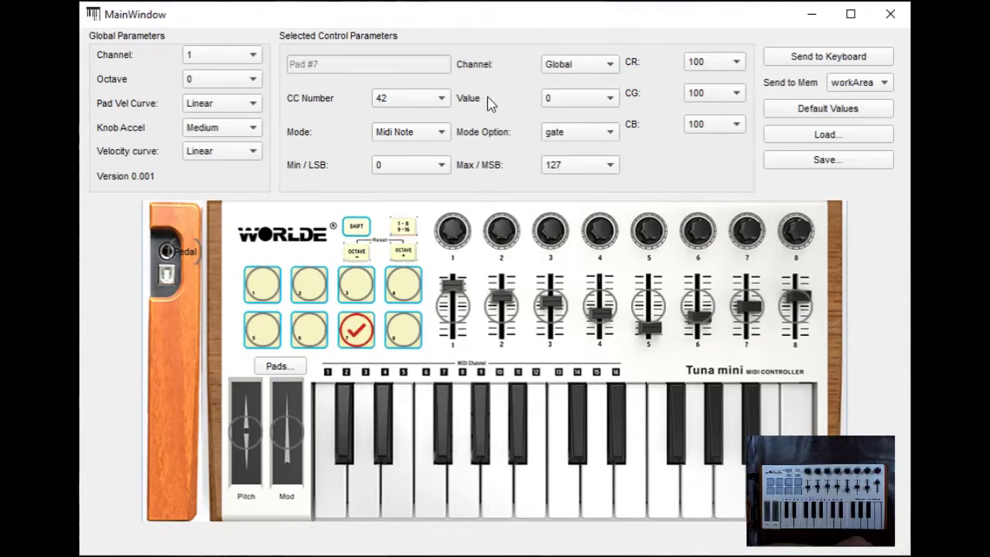
click(612, 63)
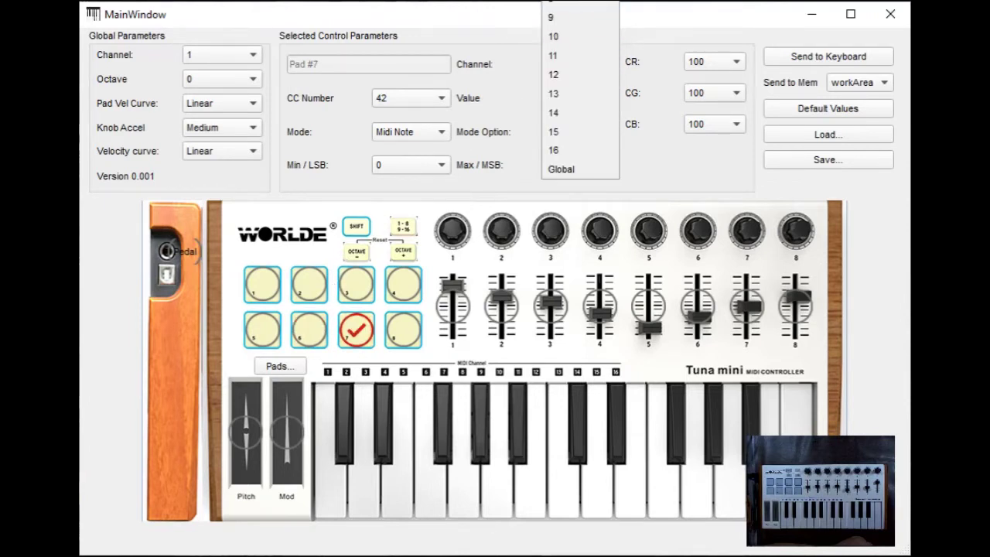
click(576, 4)
click(402, 330)
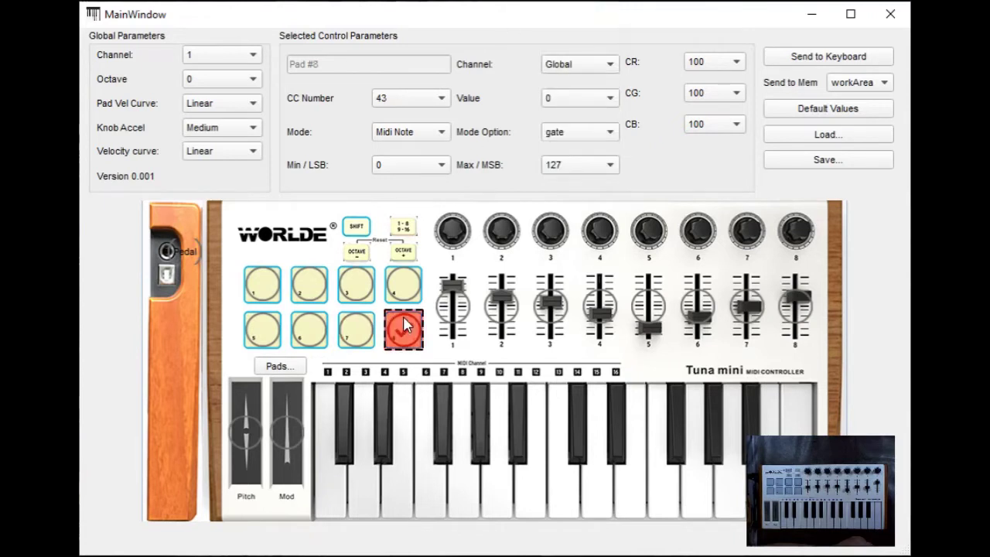
click(611, 65)
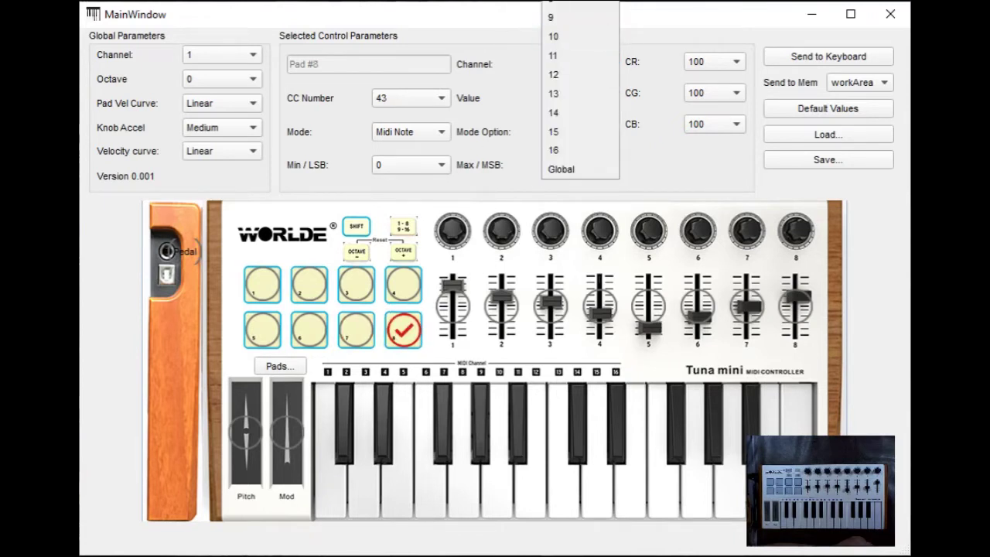
click(576, 4)
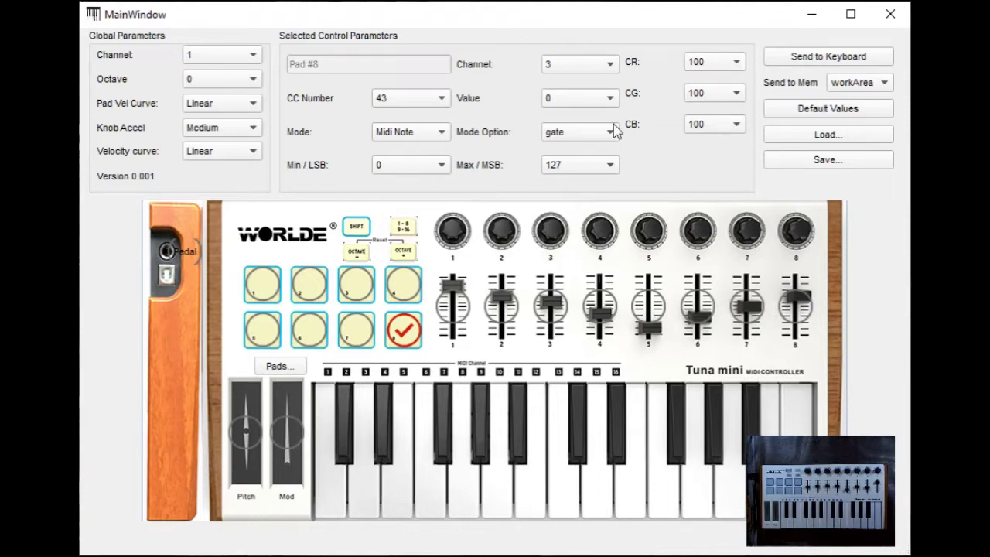
- Set pad 1's green (CG) and blue (CB) colour values to 0, keeping only its red component
click(264, 288)
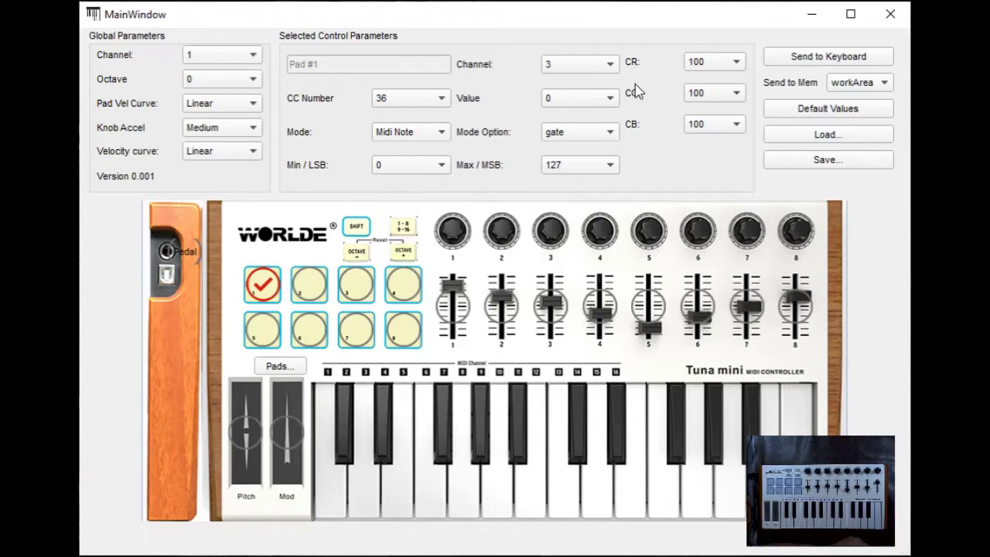
click(737, 94)
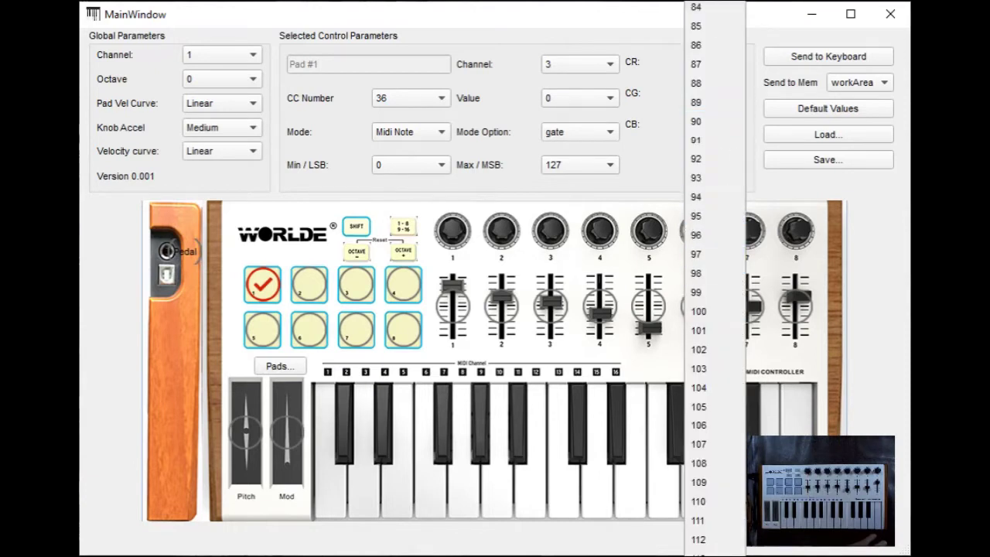
scroll(714, 216, up, 12)
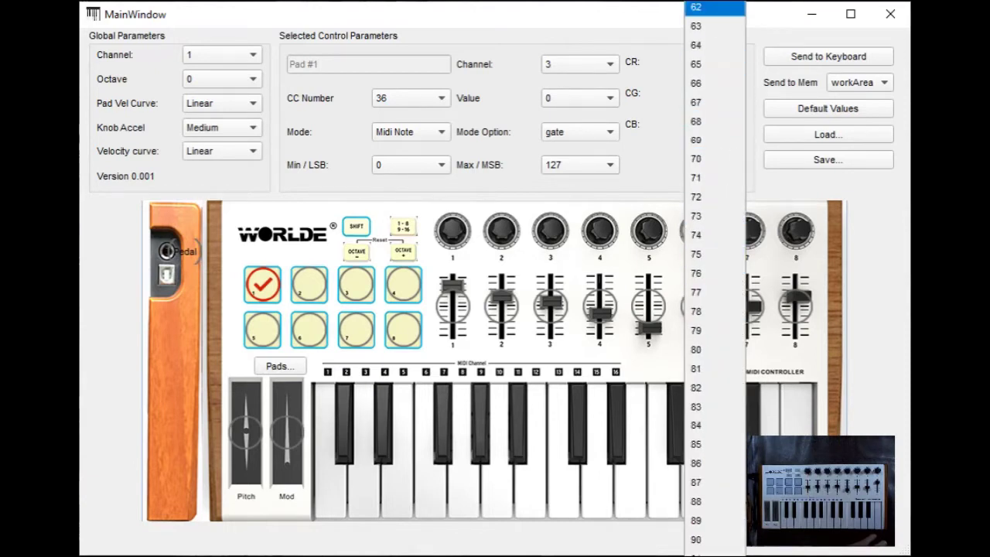
scroll(715, 215, up, 13)
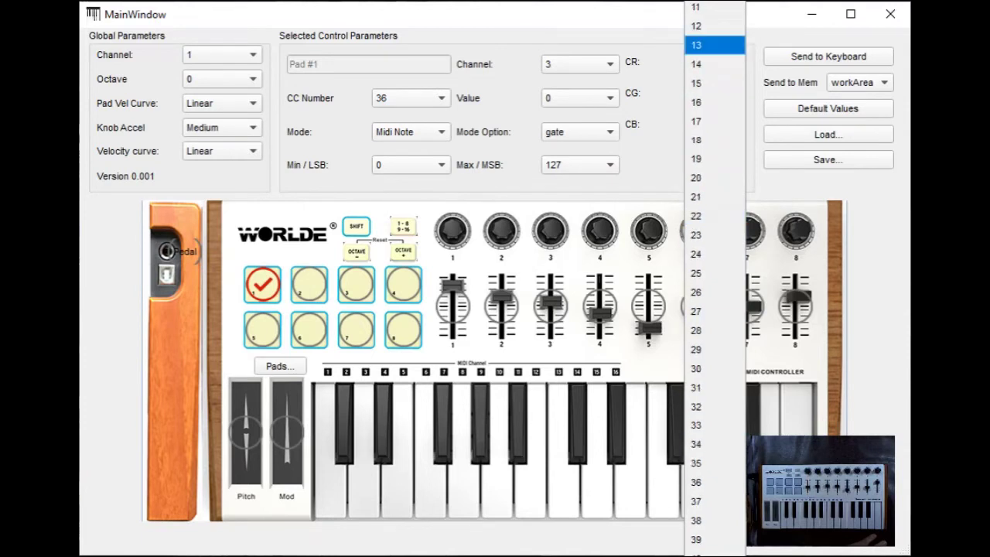
key(Escape)
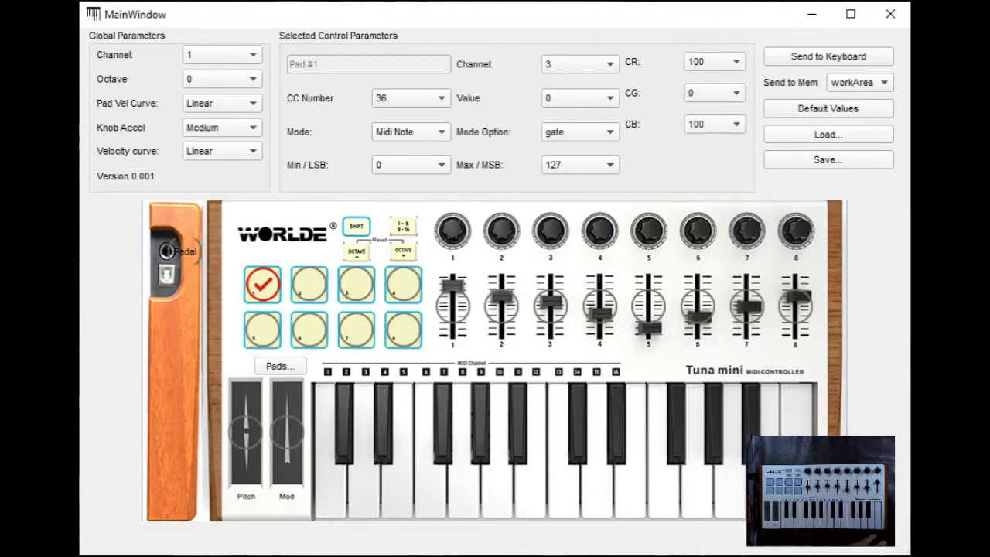
click(729, 127)
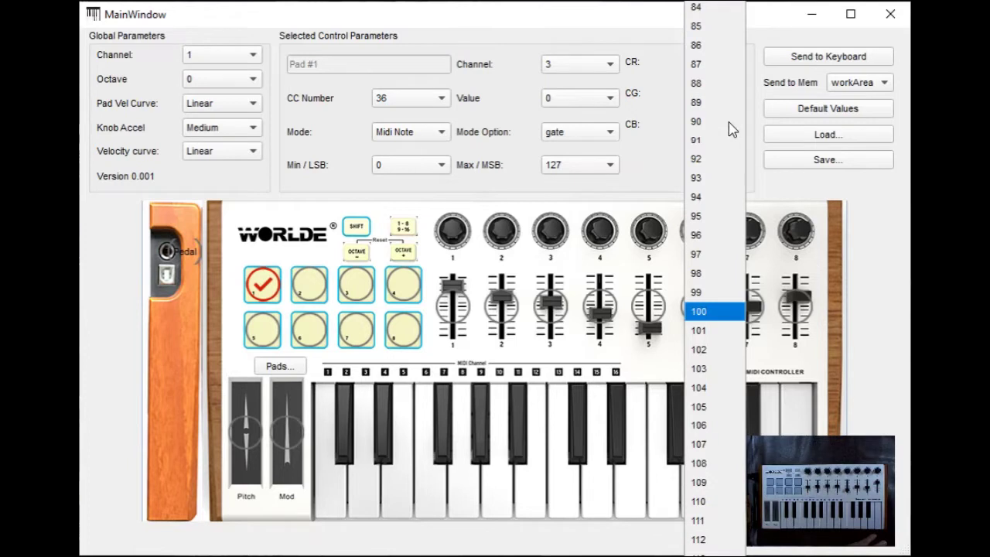
scroll(731, 123, up, 20)
scroll(732, 119, up, 5)
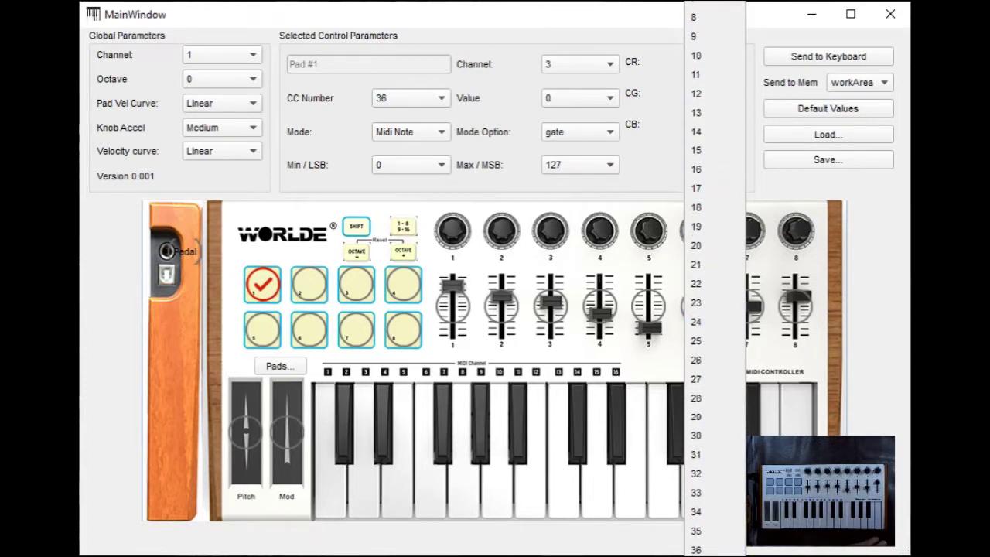
key(Escape)
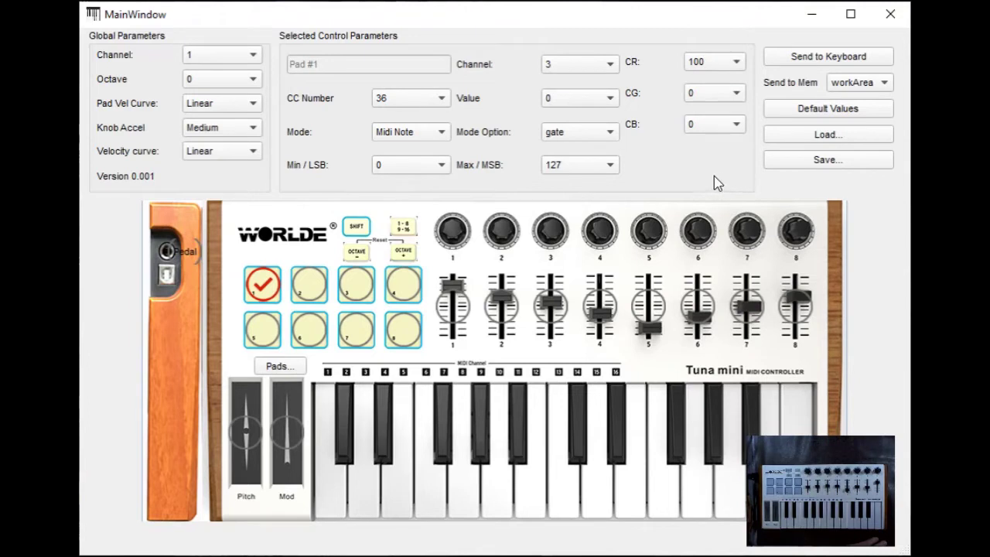
- Send the configuration with pad 1 selected to the keyboard's workArea memory
click(261, 290)
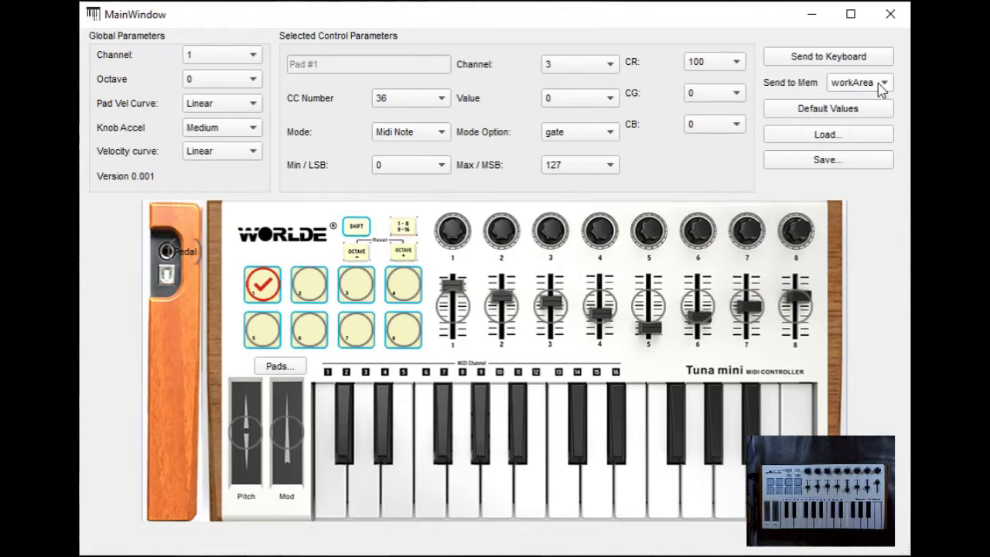
click(824, 62)
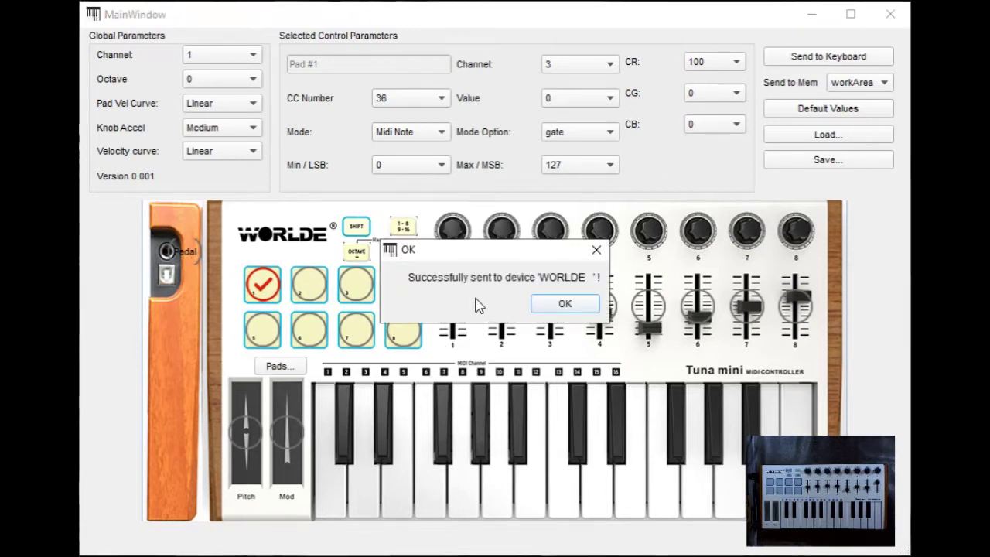
- Set pad 4's red (CR) and blue (CB) colour values to 0, keeping only its green component
click(565, 305)
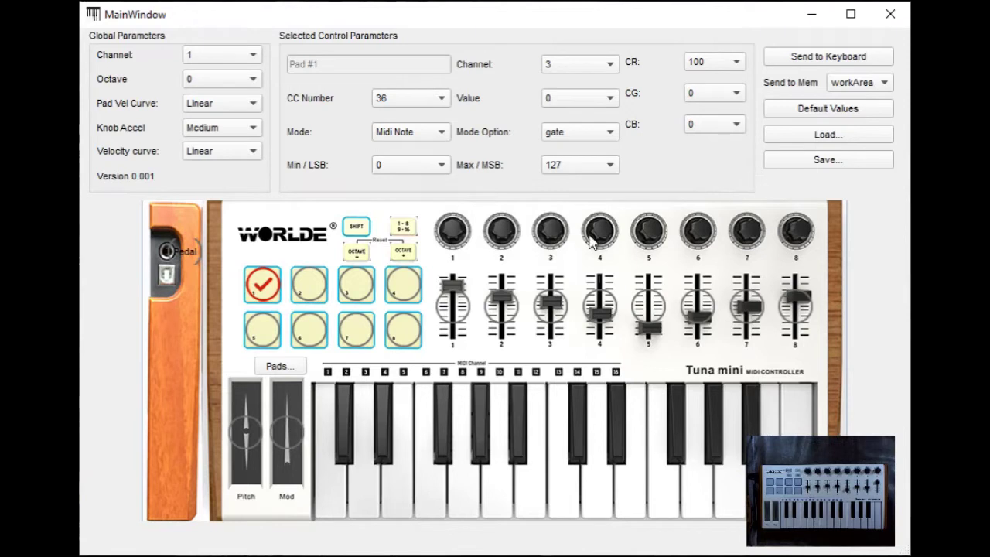
click(401, 291)
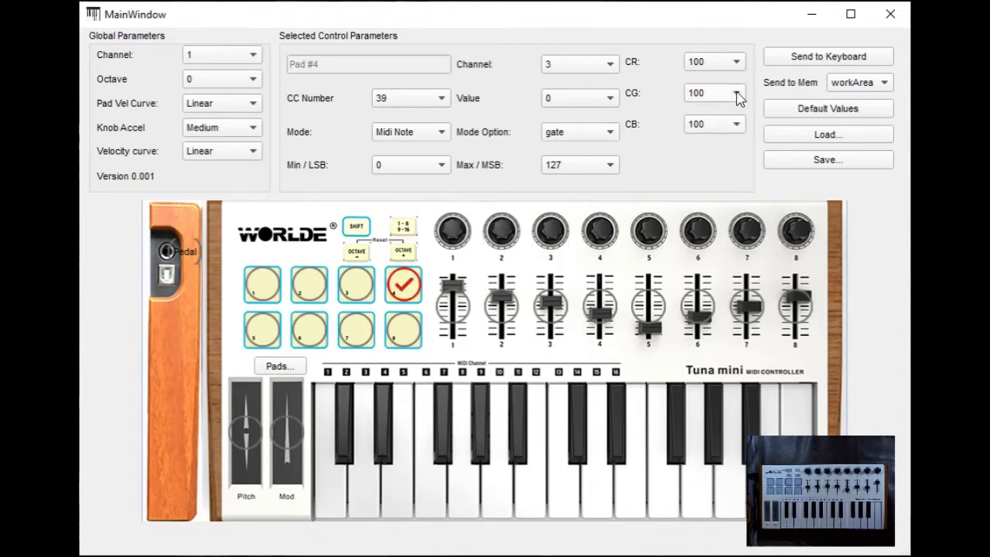
click(736, 62)
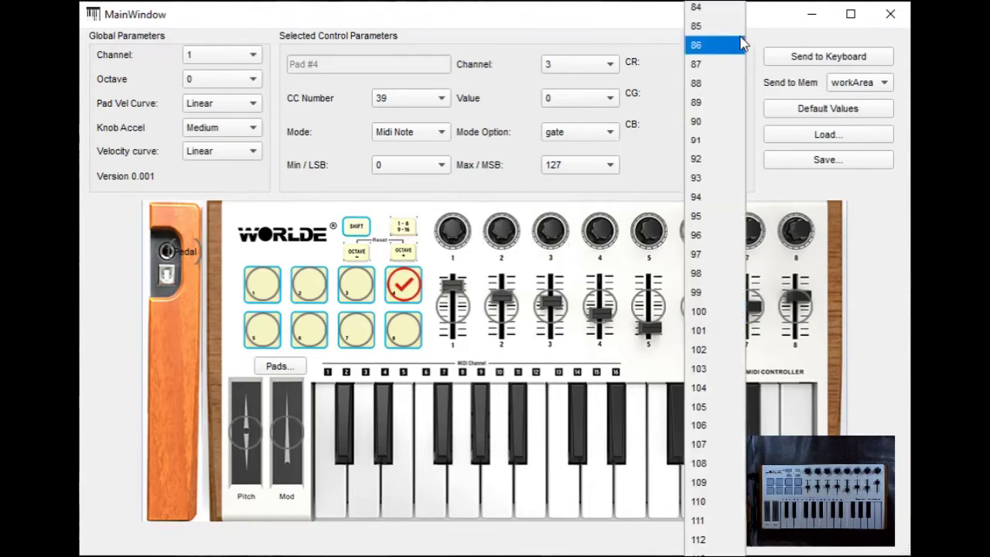
scroll(695, 182, up, 10)
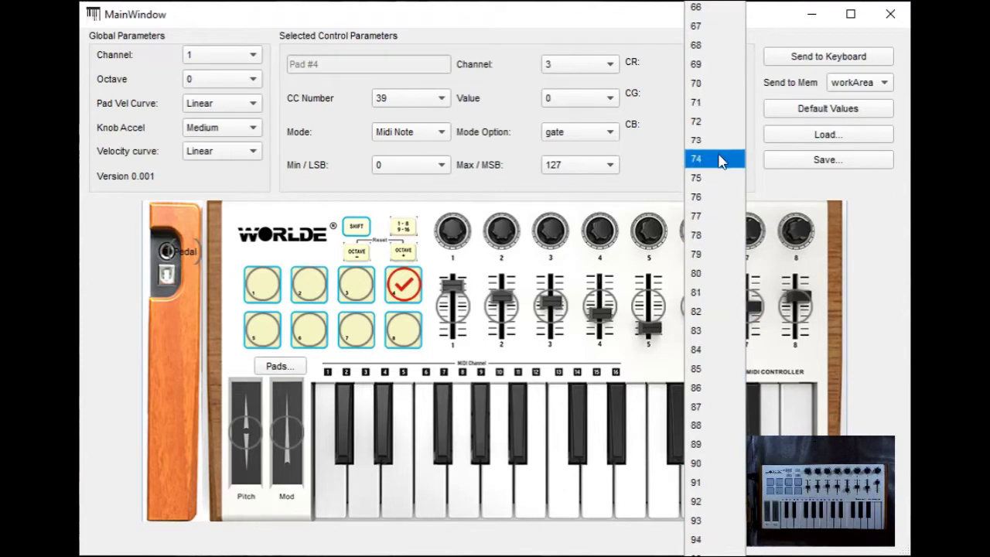
scroll(732, 76, up, 15)
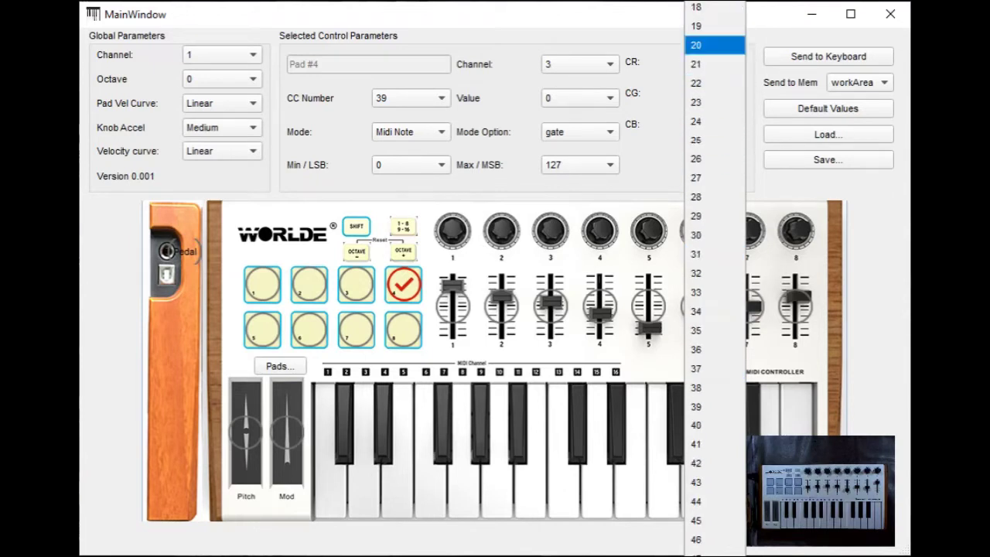
scroll(714, 279, up, 1)
key(Escape)
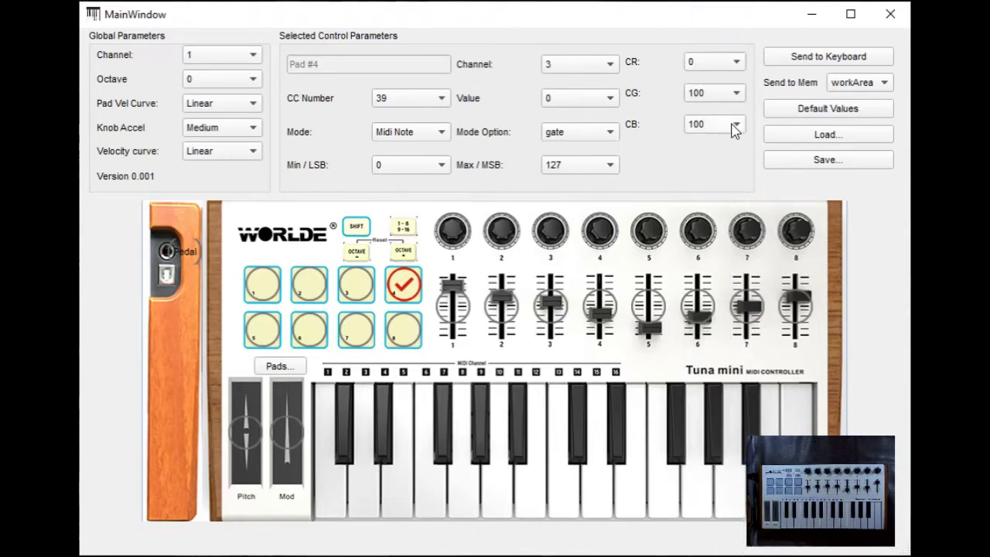
click(732, 124)
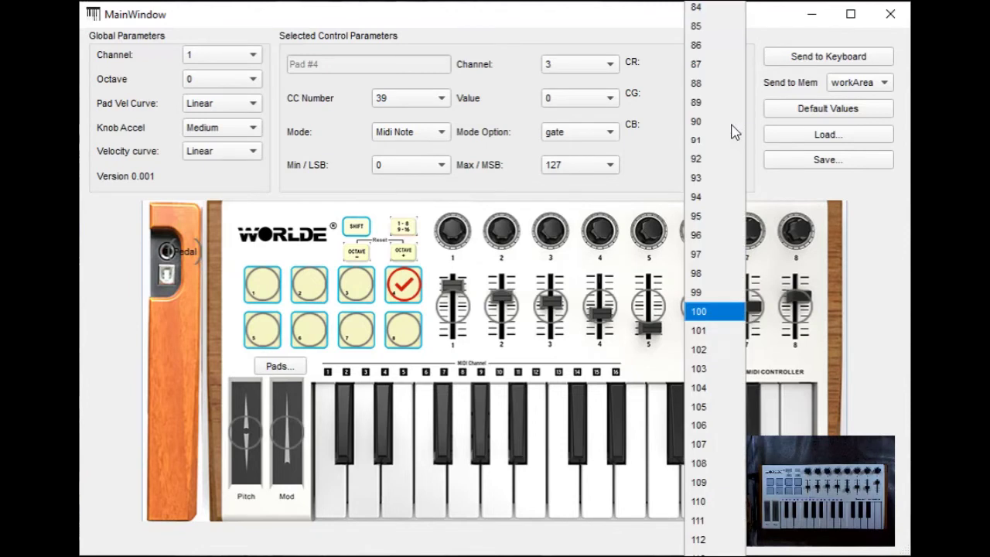
scroll(732, 131, up, 20)
scroll(736, 105, up, 5)
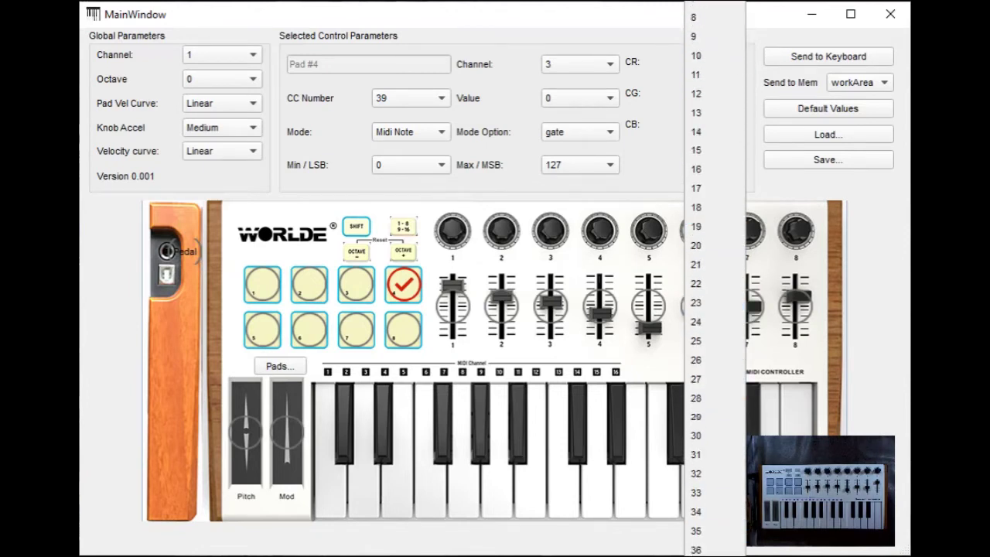
click(649, 224)
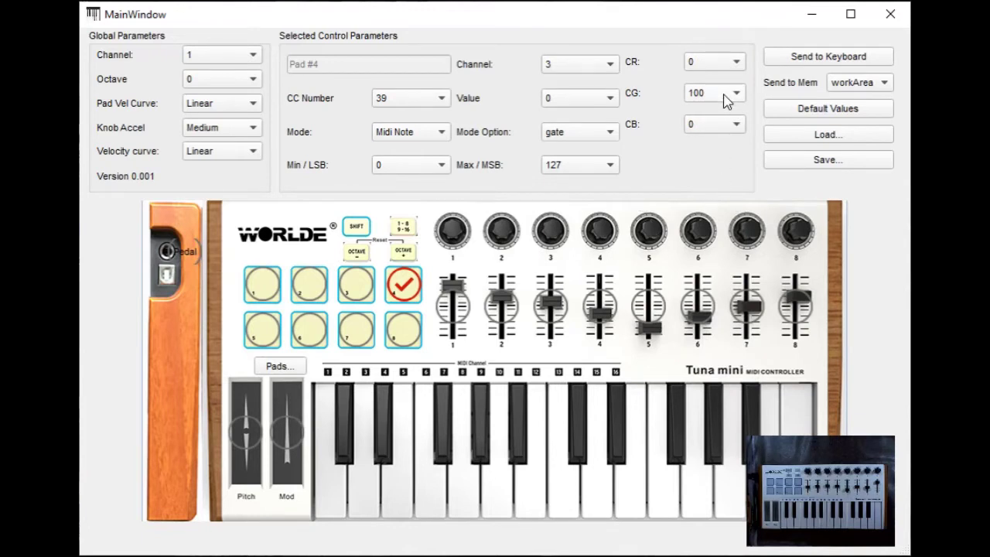
- Send the configuration to the keyboard's memory slot 4
click(885, 86)
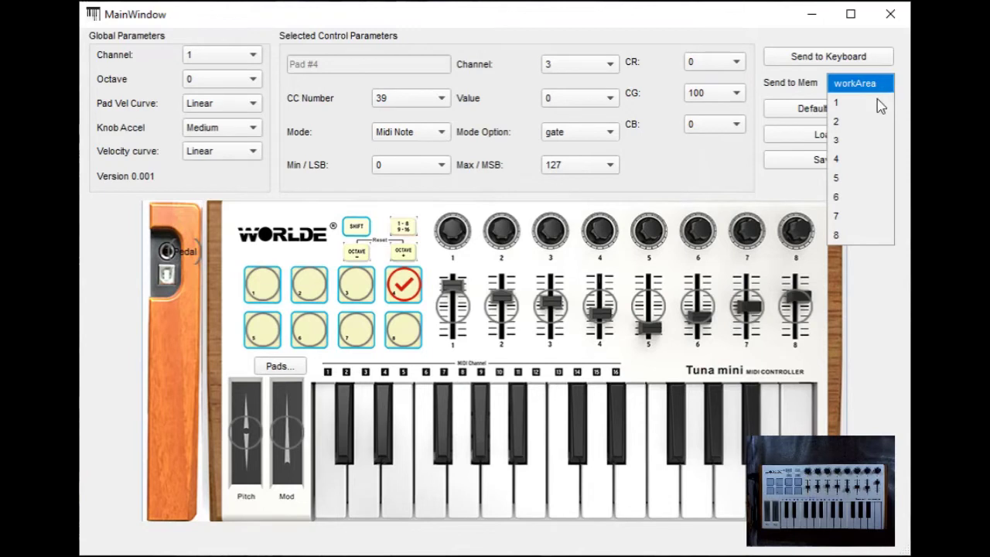
click(854, 164)
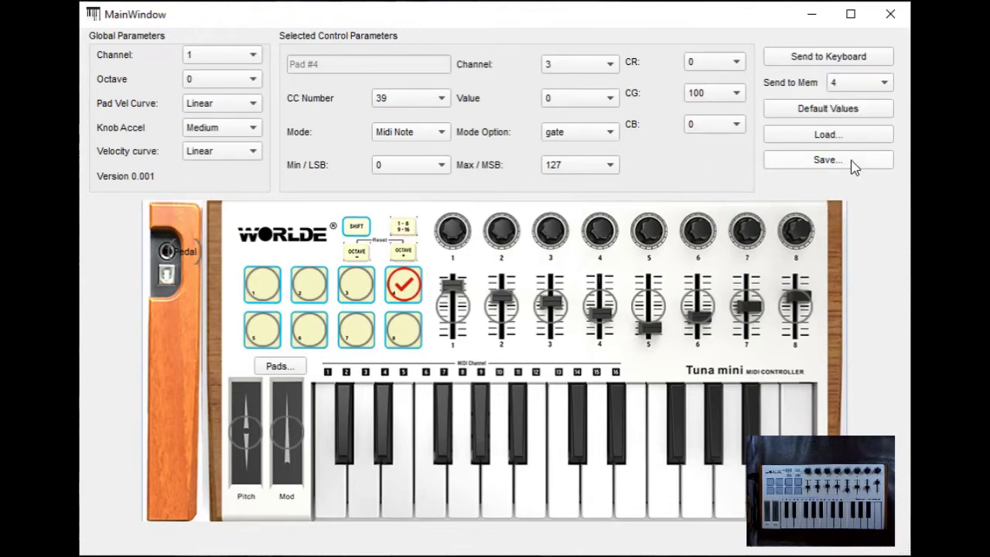
click(831, 65)
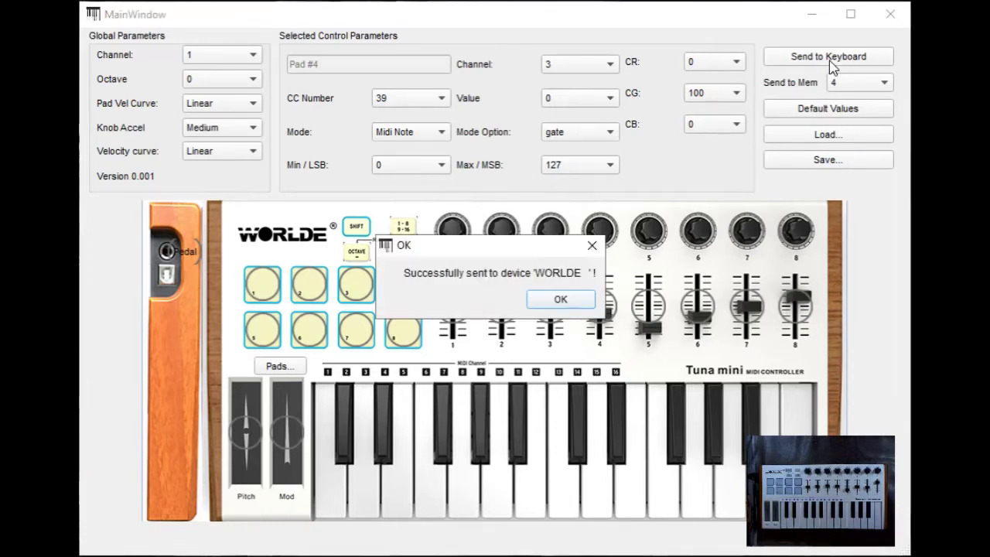
click(561, 300)
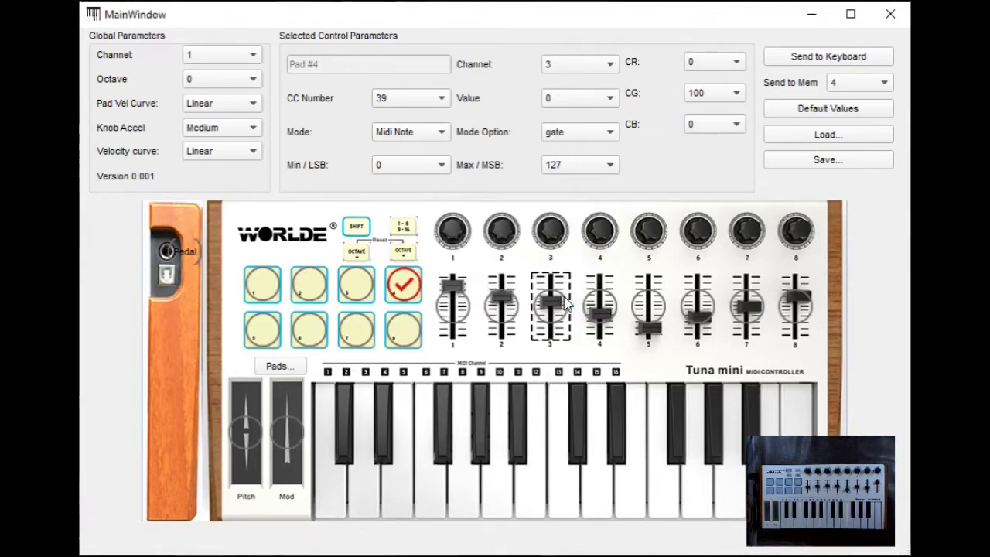
- Save the controller settings to CipSettings.worlde in the TunaMini014141 folder, replacing the existing file
click(823, 167)
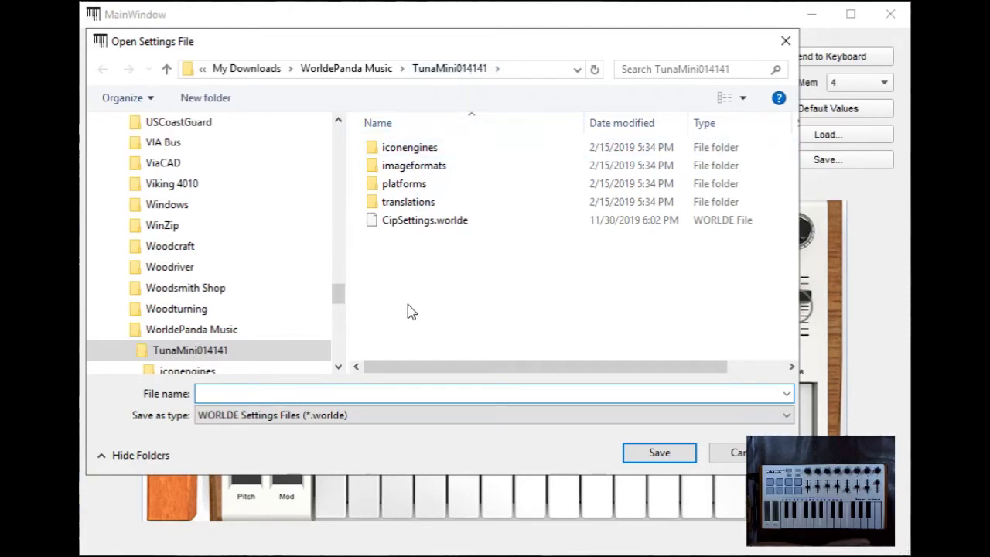
click(409, 224)
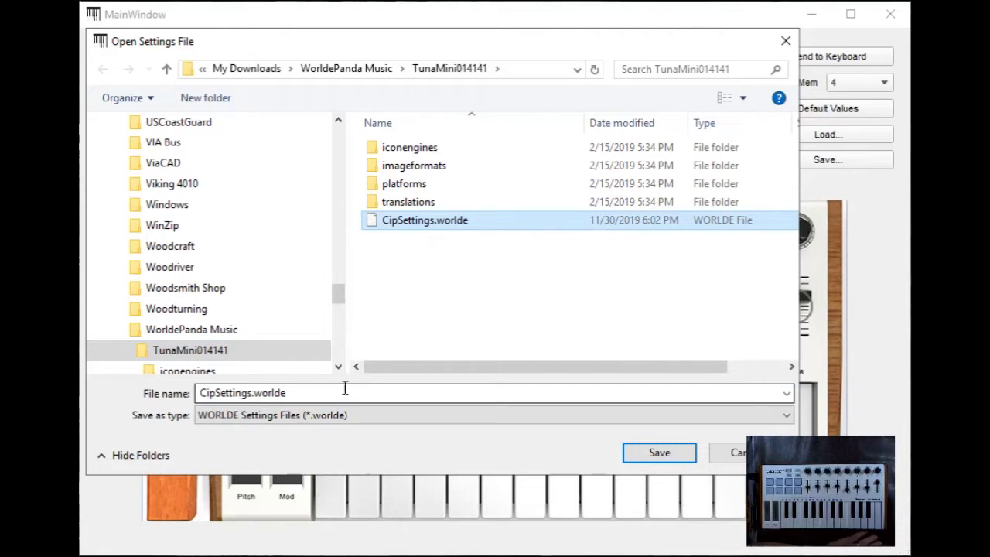
click(660, 454)
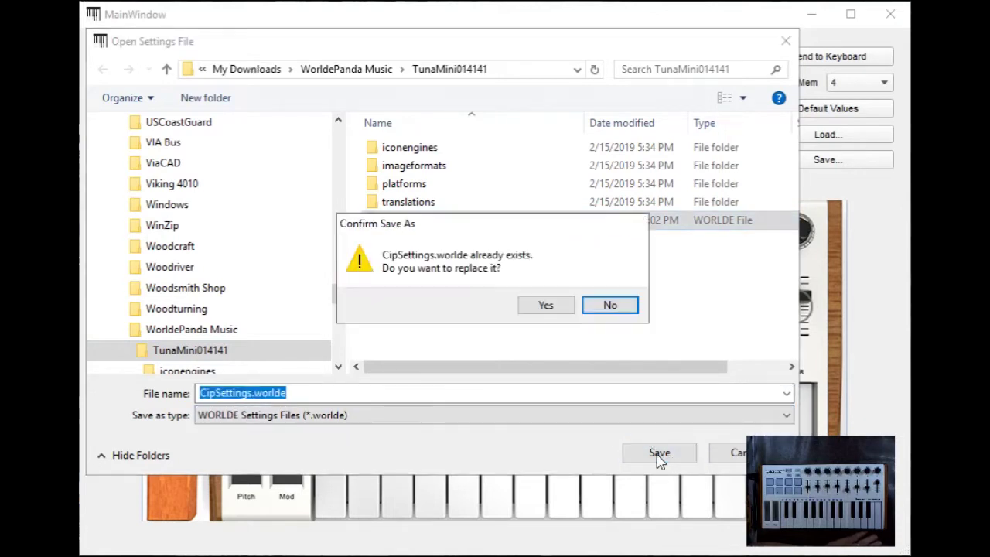
click(546, 306)
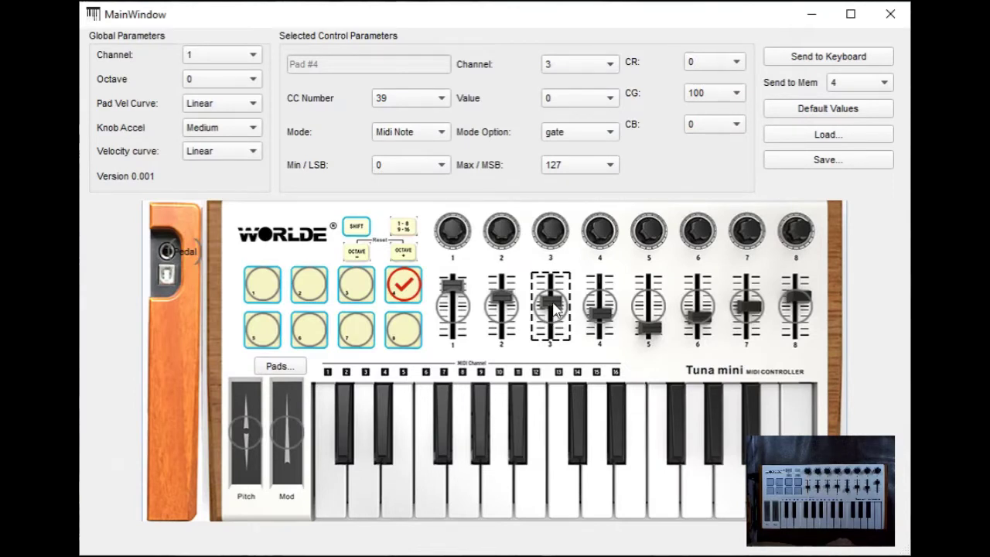
click(840, 144)
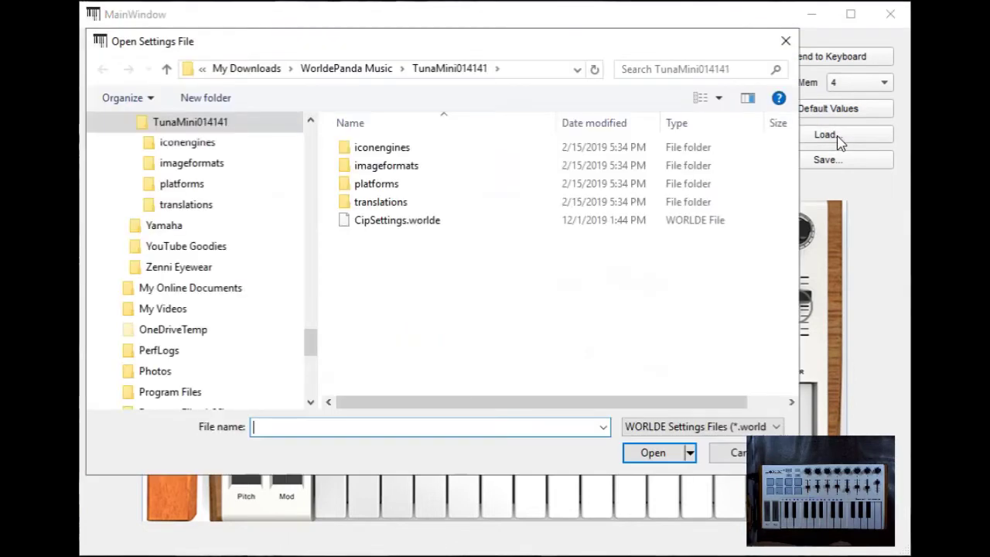
click(358, 223)
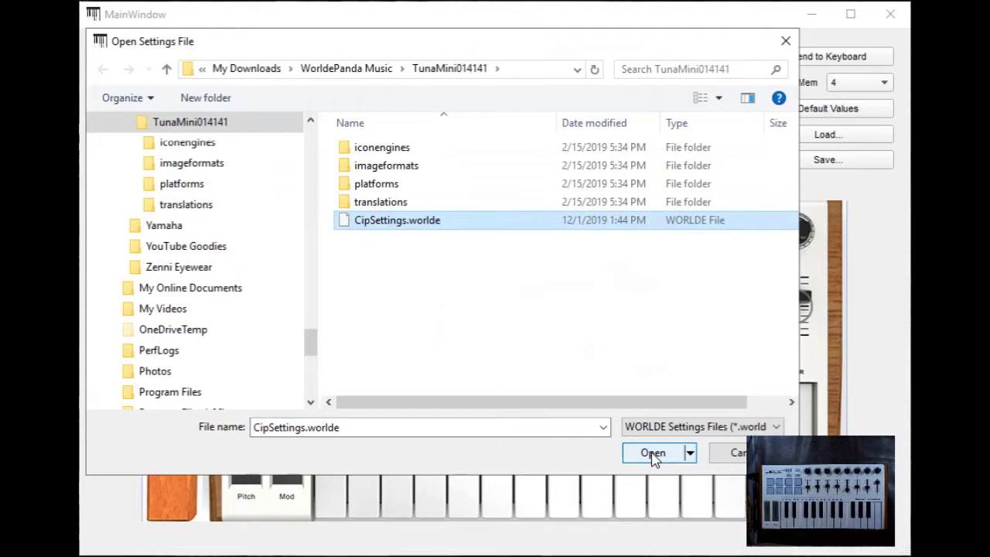
click(738, 454)
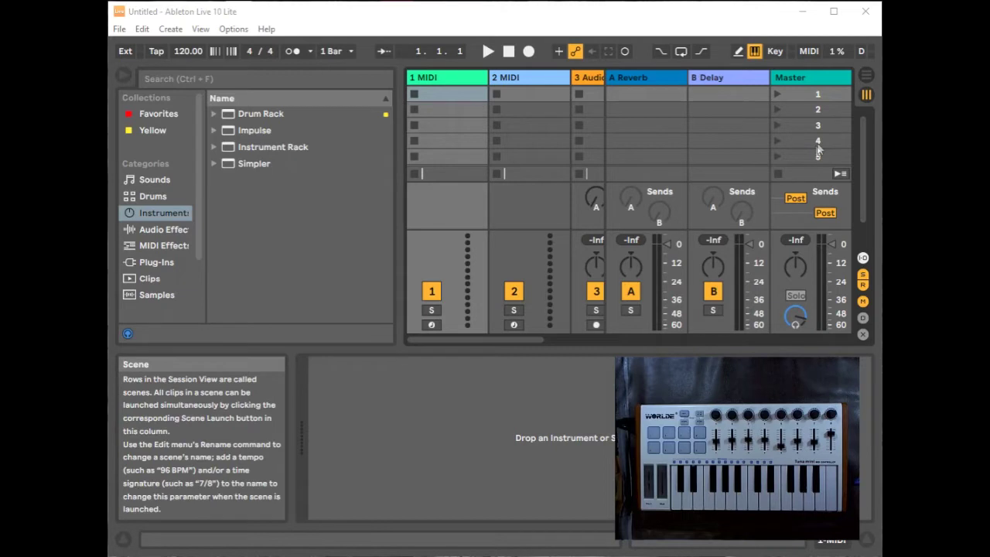
- Switch to Ableton Live, show the Arrangement View and open the Link/MIDI preferences
click(866, 75)
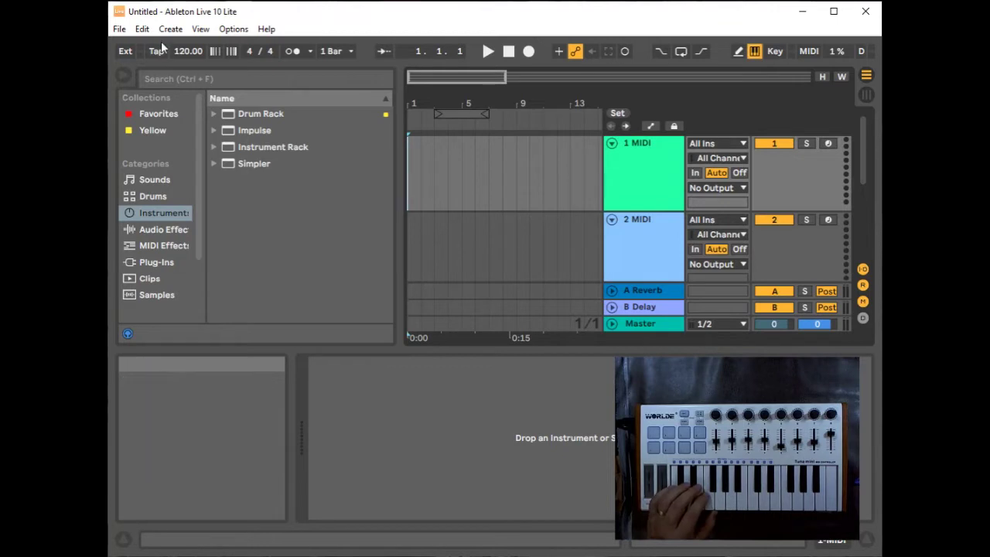
click(232, 33)
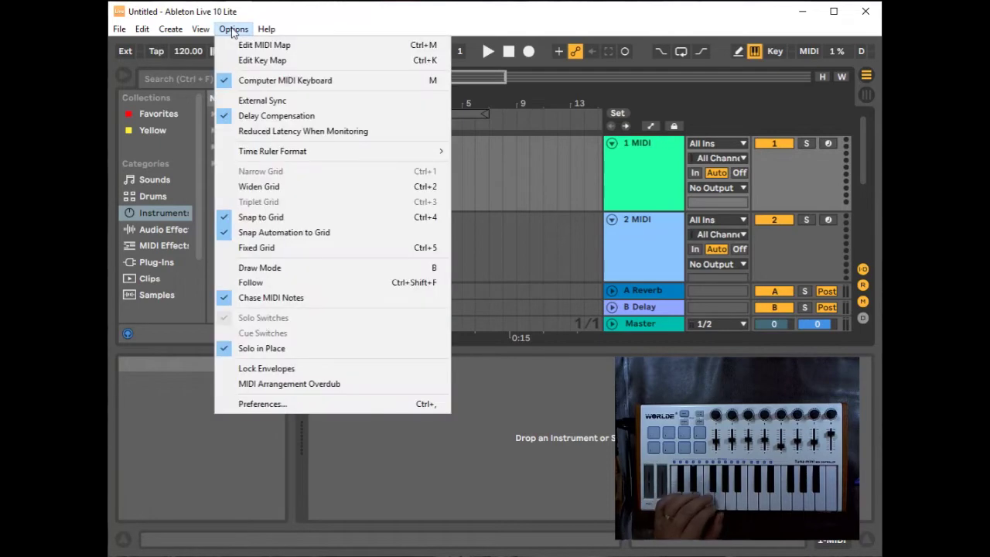
click(259, 404)
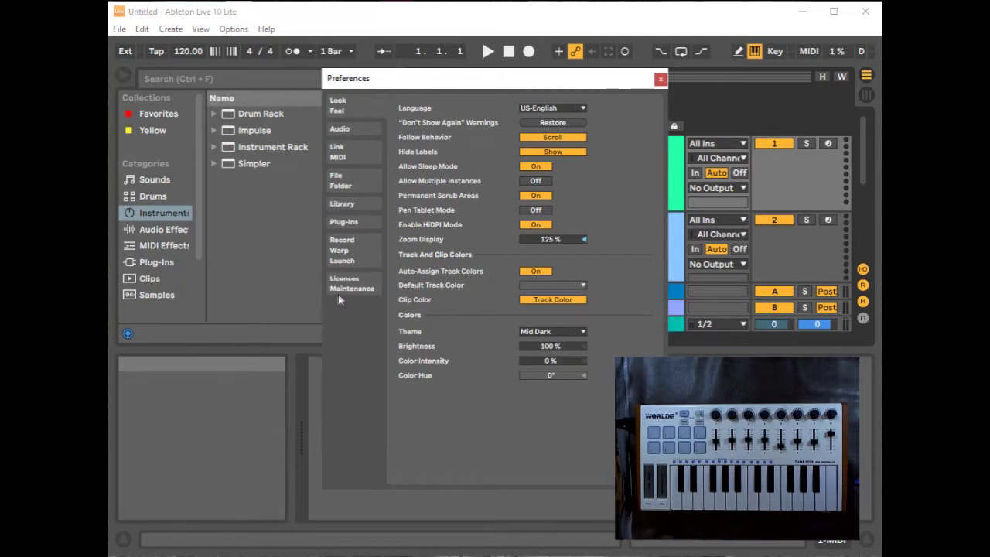
click(341, 157)
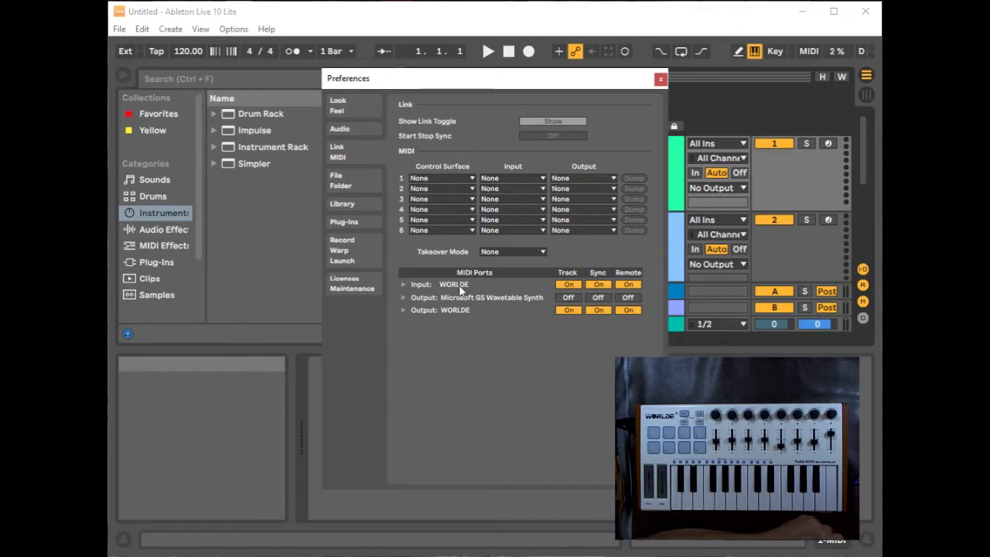
- Look through the supported control surfaces offered for slot 1, leaving the choice at None
click(473, 179)
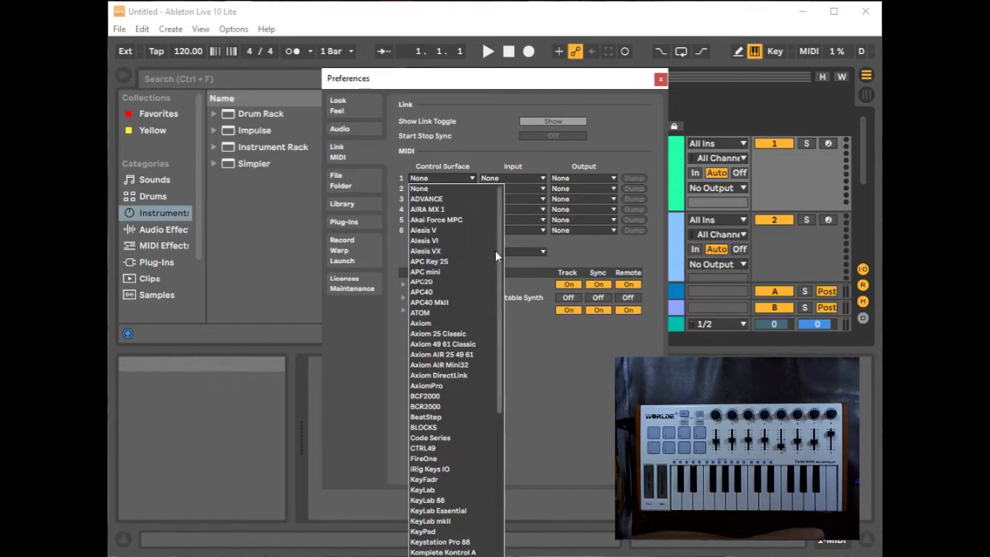
drag(495, 250, 500, 552)
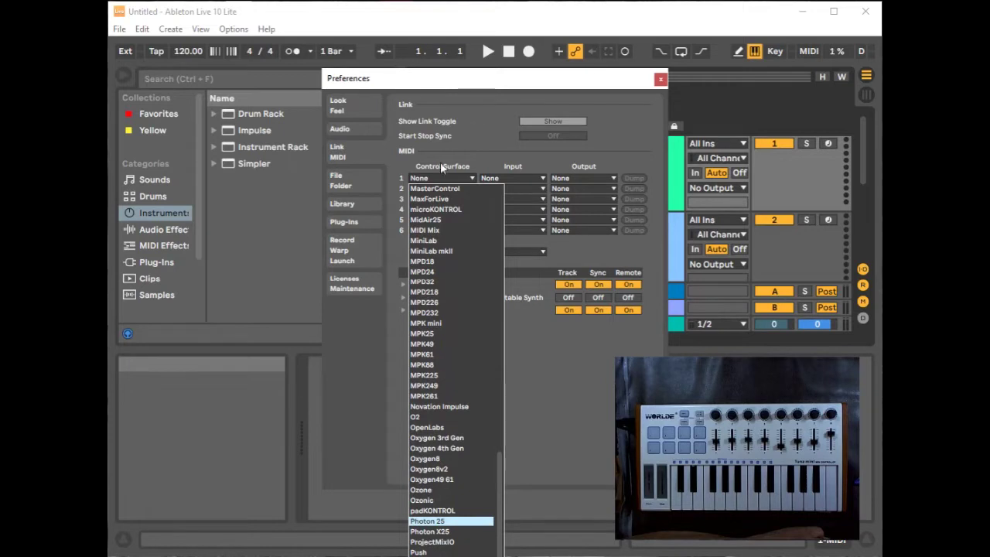
click(437, 180)
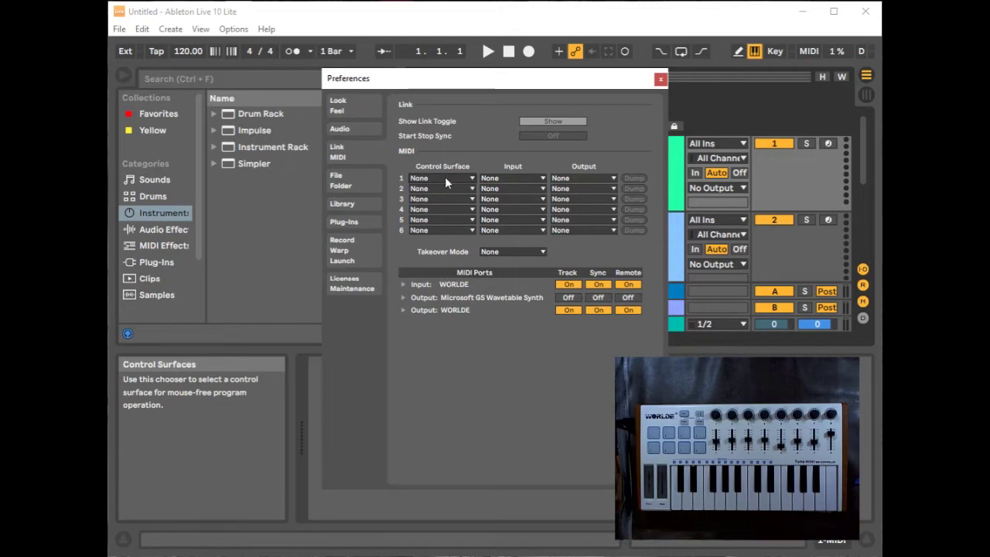
- Set both the input and the output port of control surface slot 1 to WORLDE
click(543, 179)
click(514, 200)
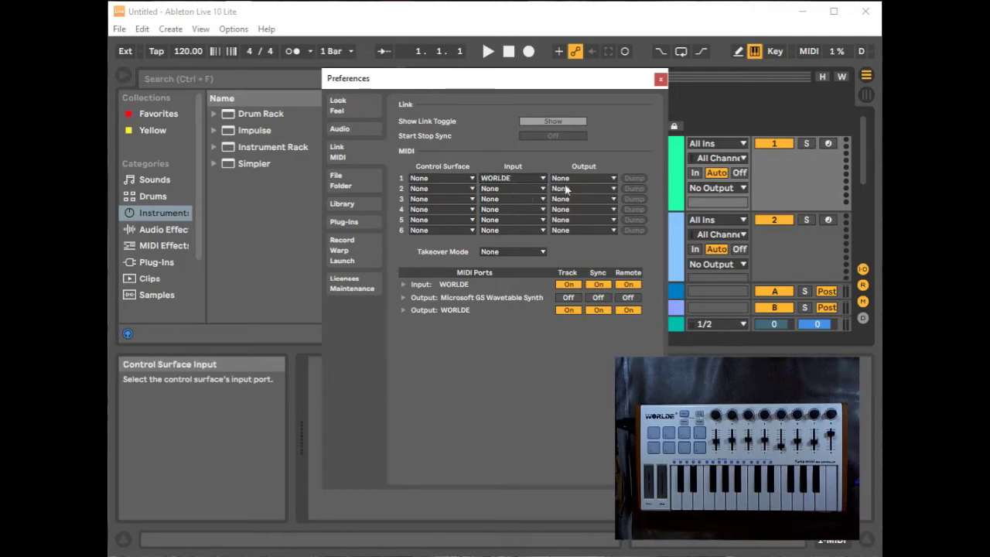
click(608, 179)
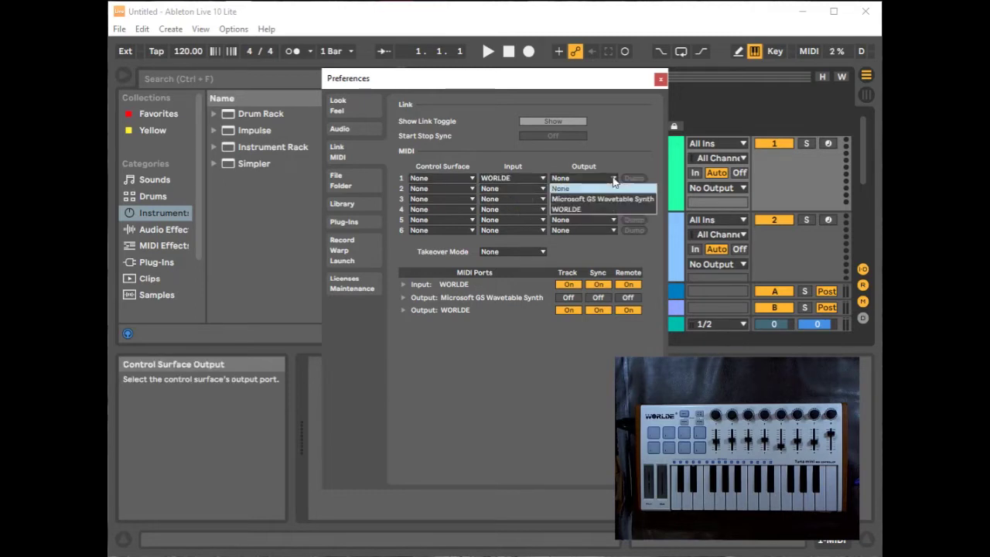
click(579, 209)
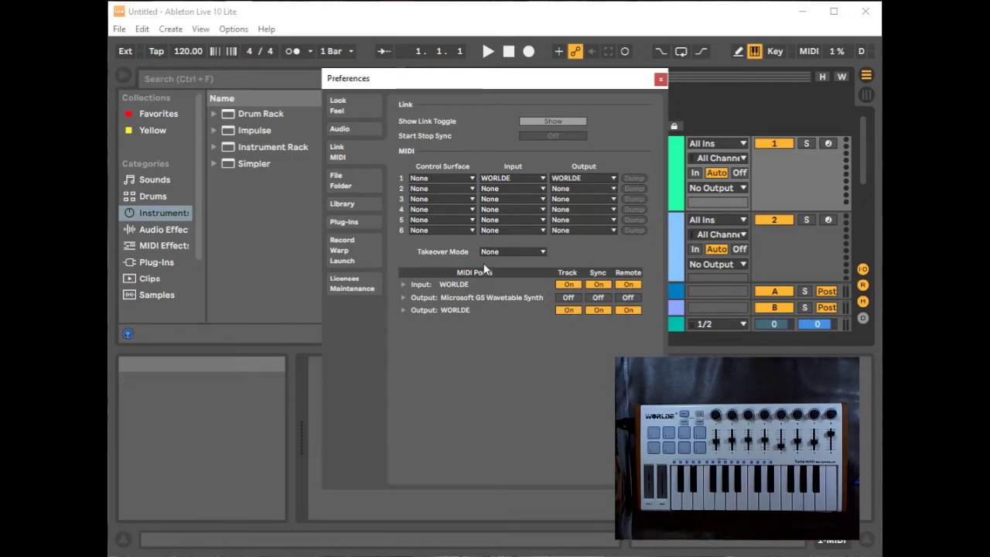
- Set the interface theme to Dark in the Look/Feel preferences, trying the Light theme for comparison
click(345, 107)
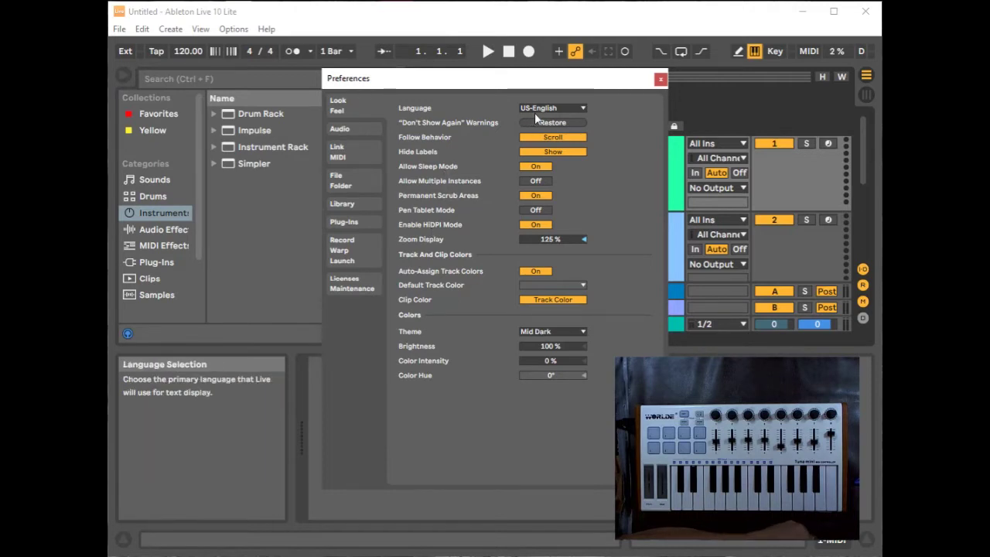
click(581, 332)
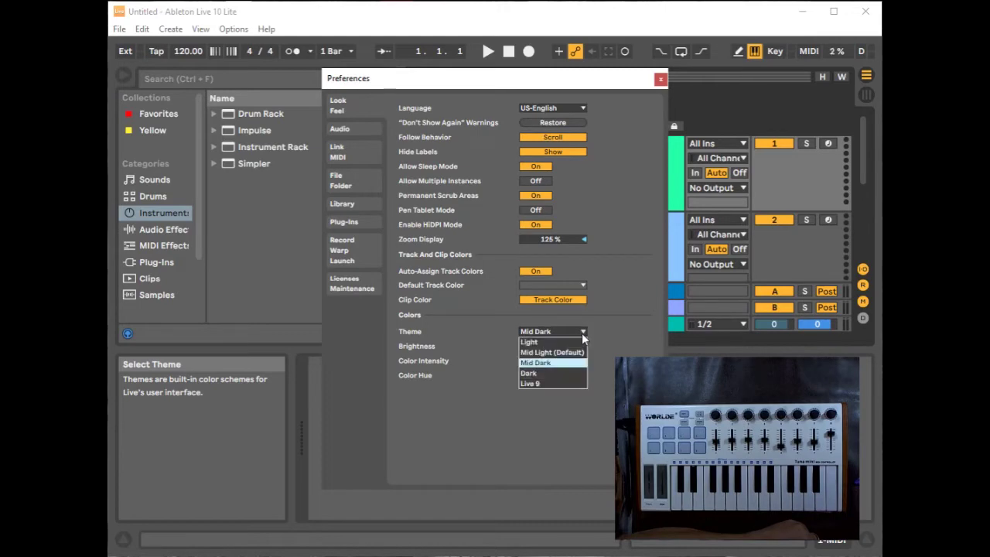
click(554, 373)
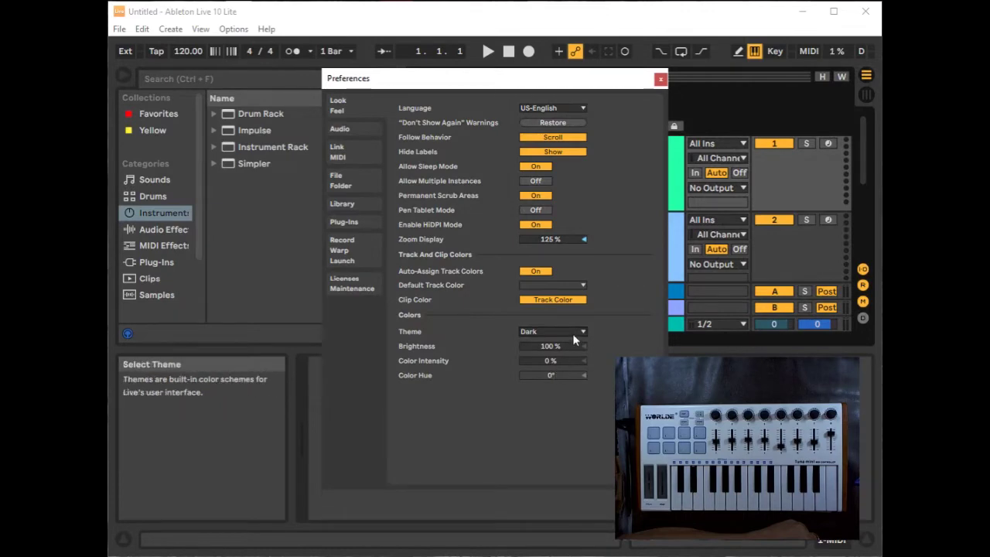
click(581, 331)
click(573, 342)
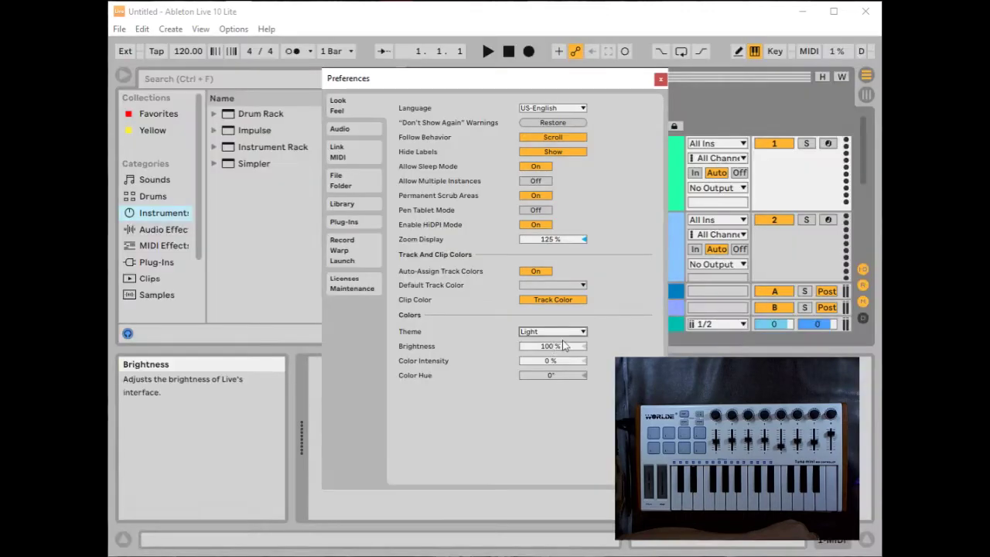
click(581, 331)
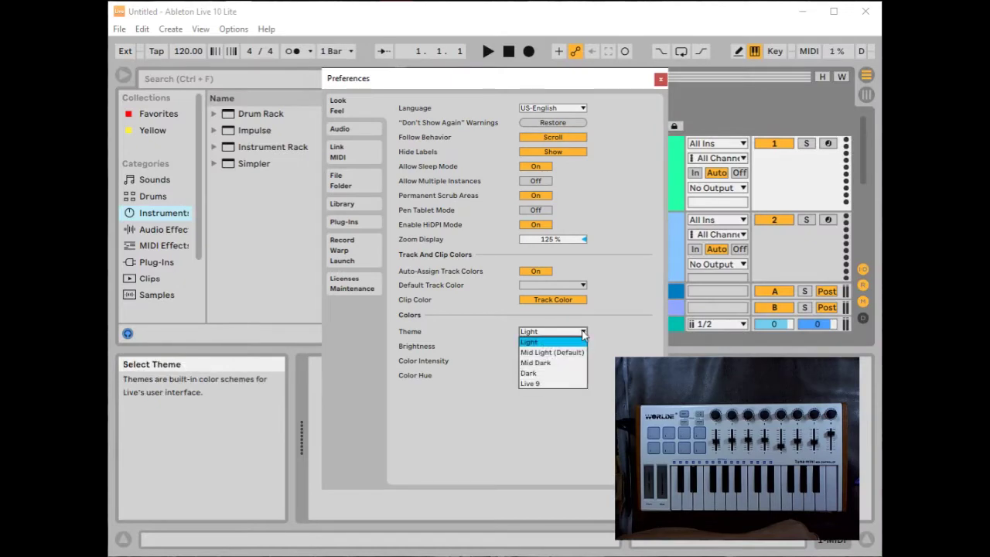
click(547, 374)
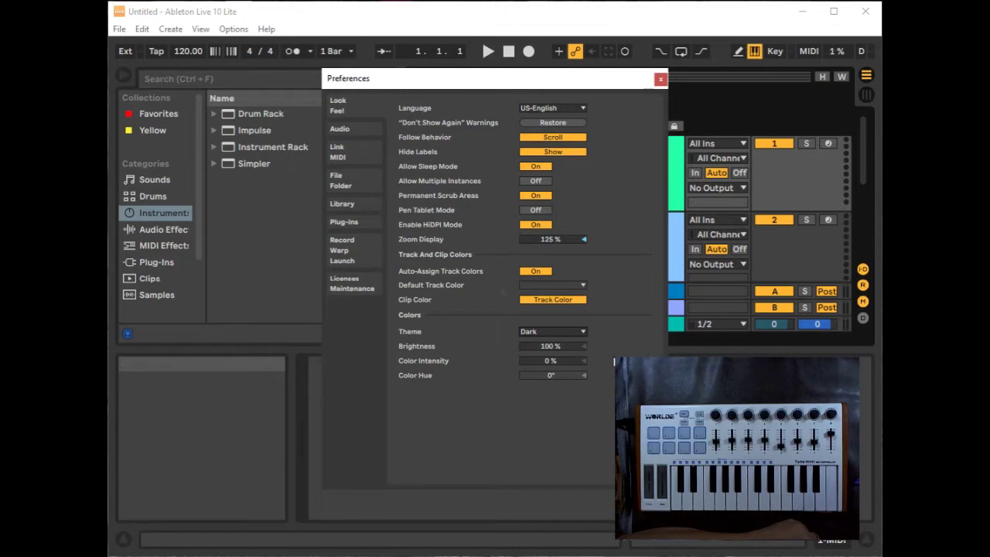
- Check the audio driver types offered in the Audio preferences, keeping MME/DirectX
click(348, 130)
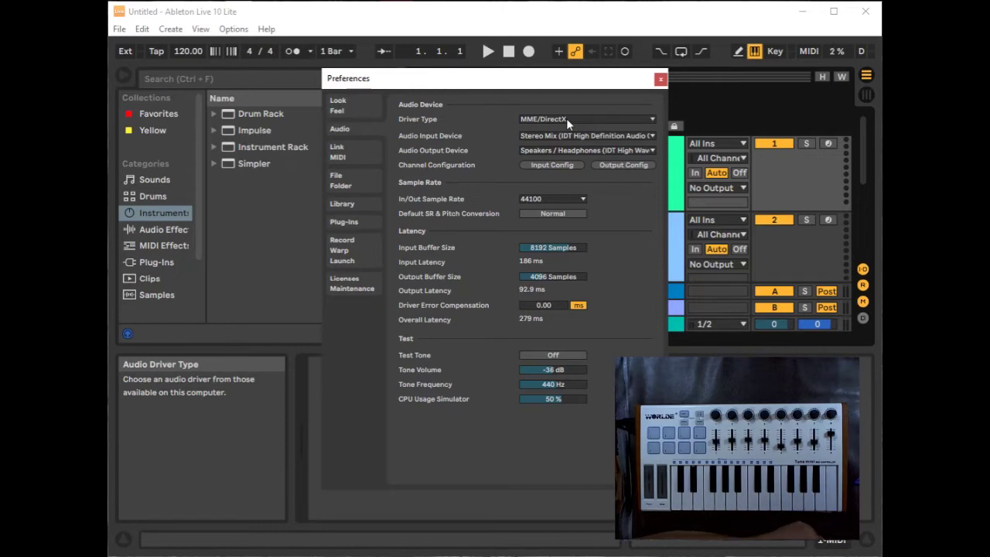
click(652, 118)
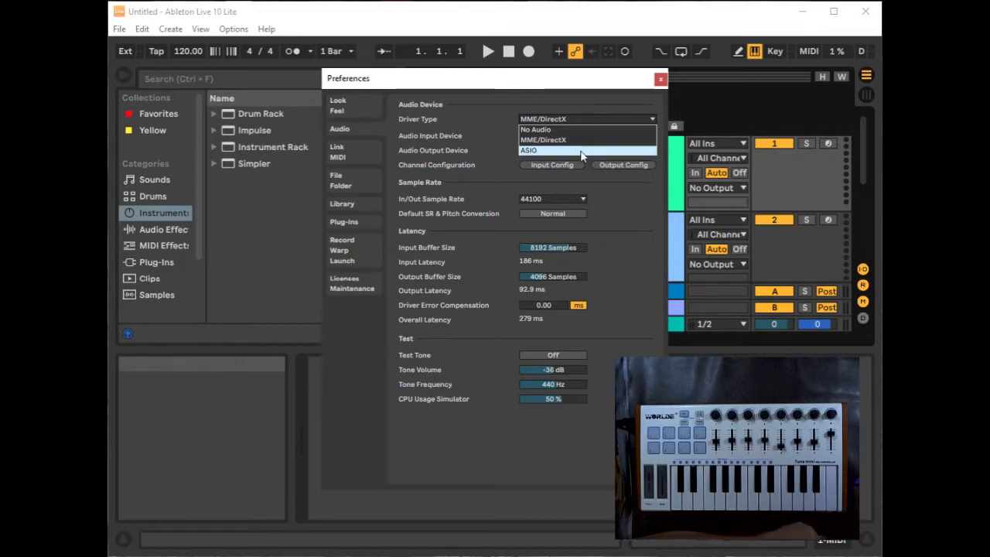
click(541, 140)
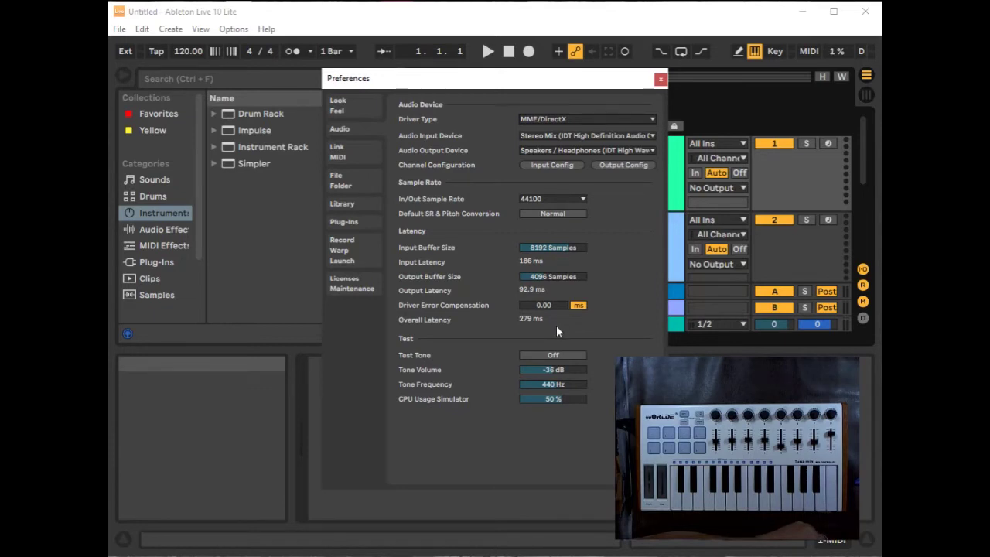
- Review the File/Folder, Library and Plug-Ins preferences
click(341, 180)
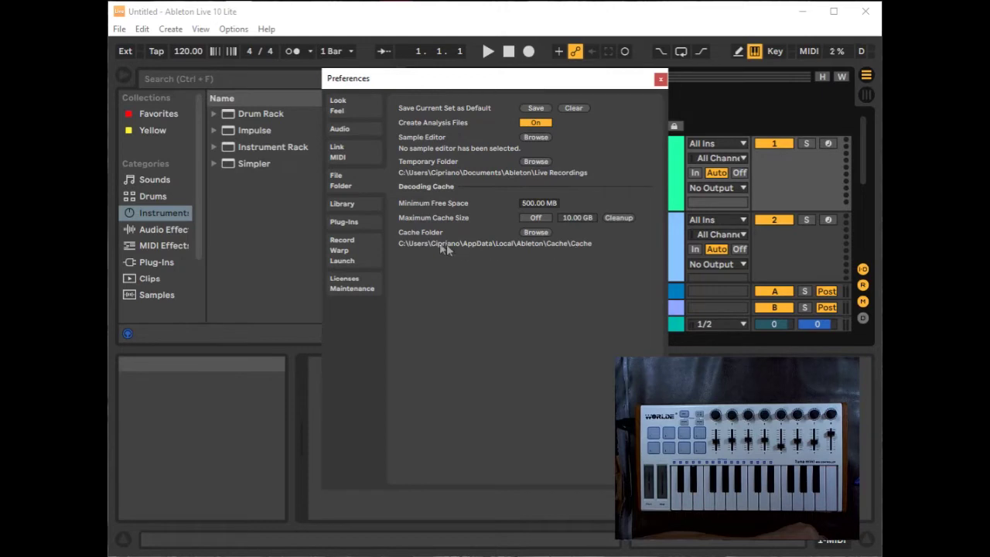
click(343, 204)
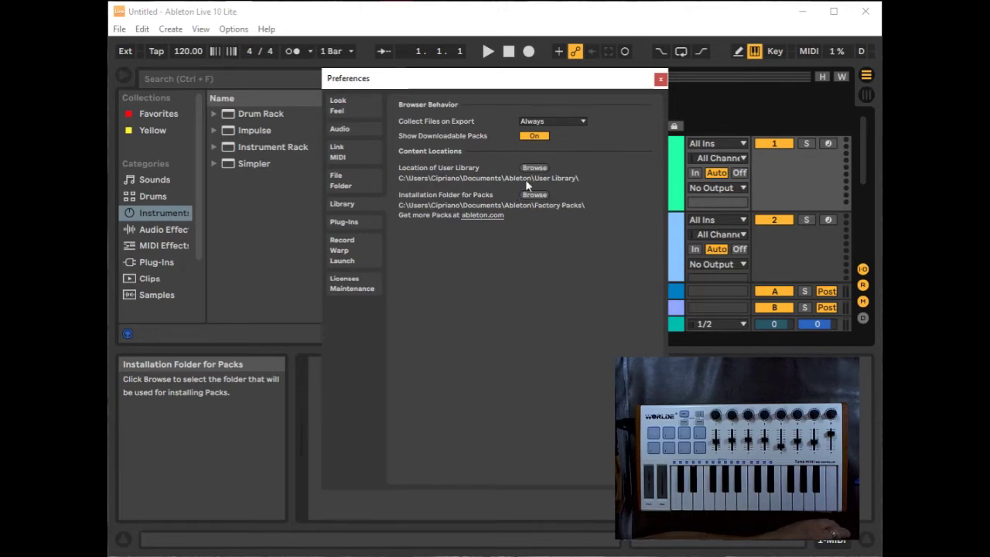
click(345, 222)
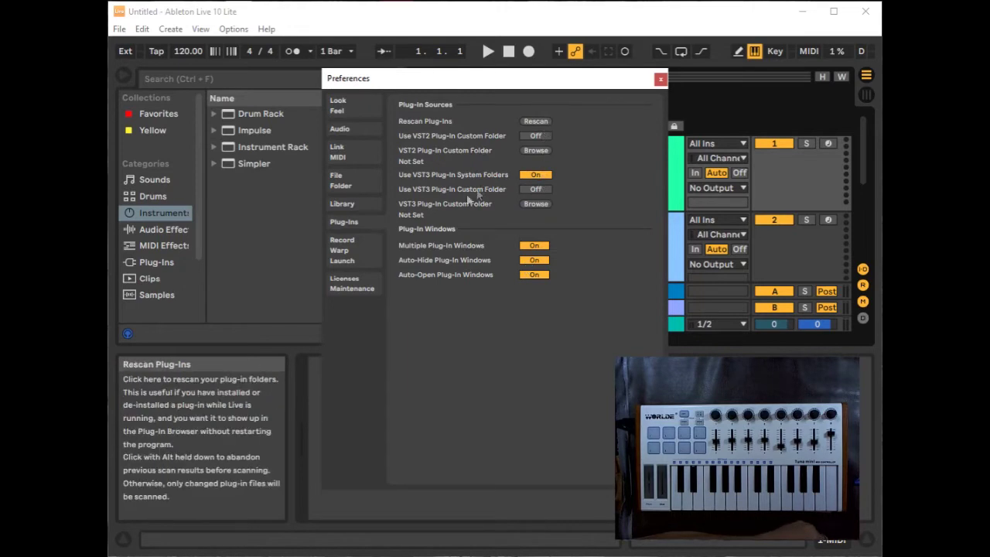
- Look through the recording file type and bit depth choices in the Record/Warp/Launch preferences, keeping WAV and 24
click(346, 249)
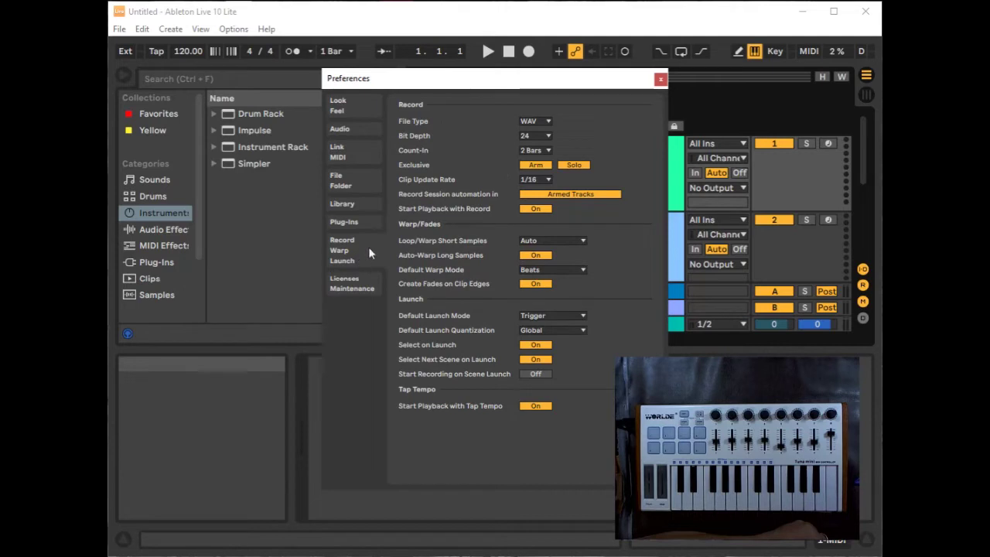
click(547, 121)
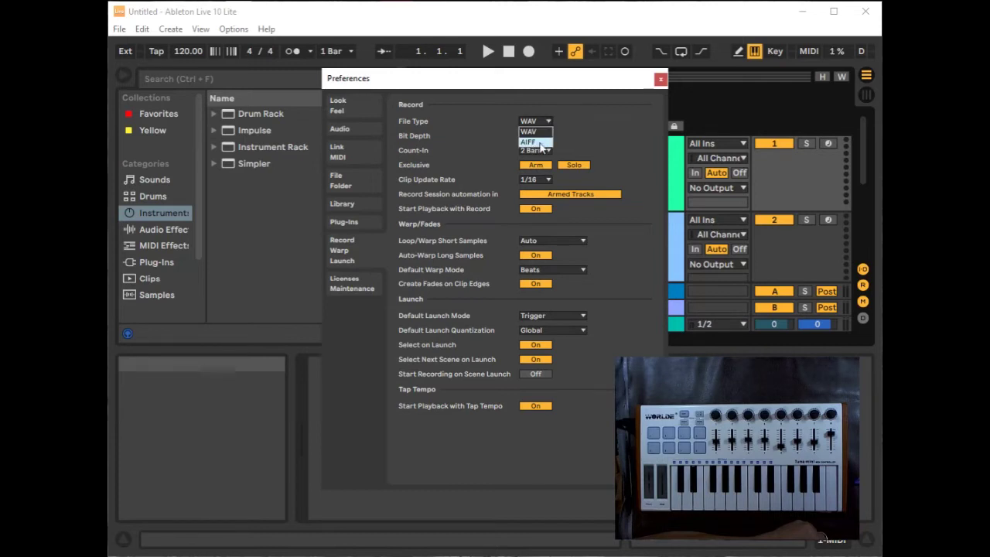
click(542, 132)
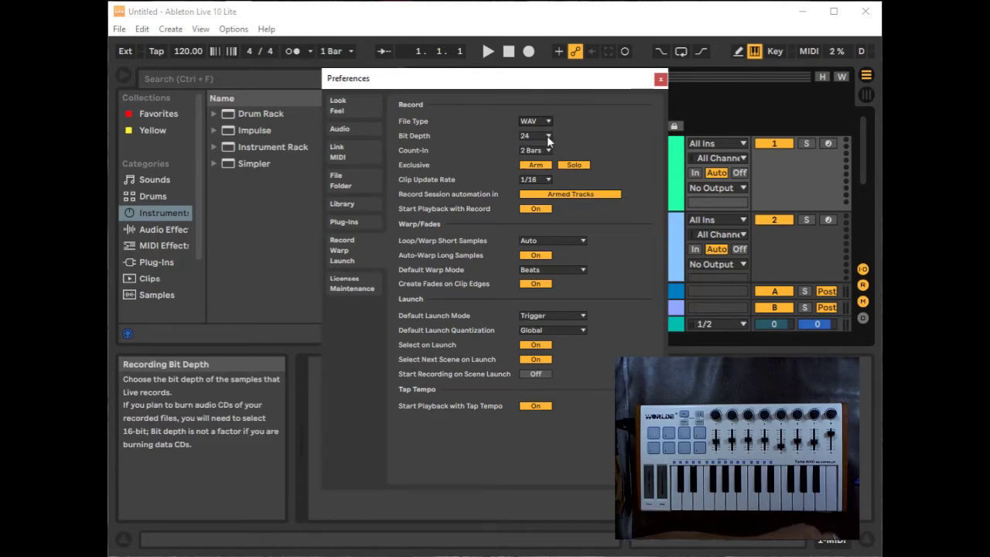
click(547, 136)
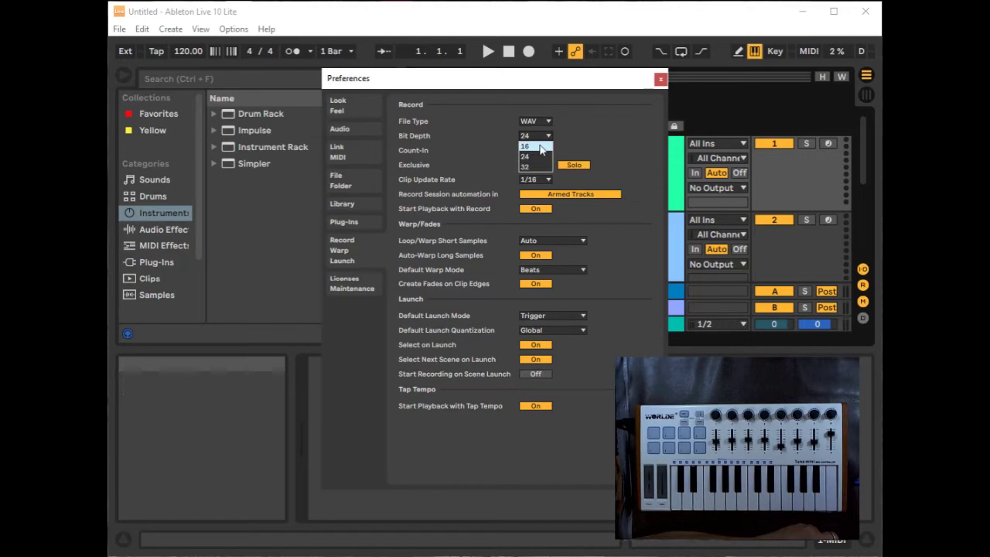
click(566, 139)
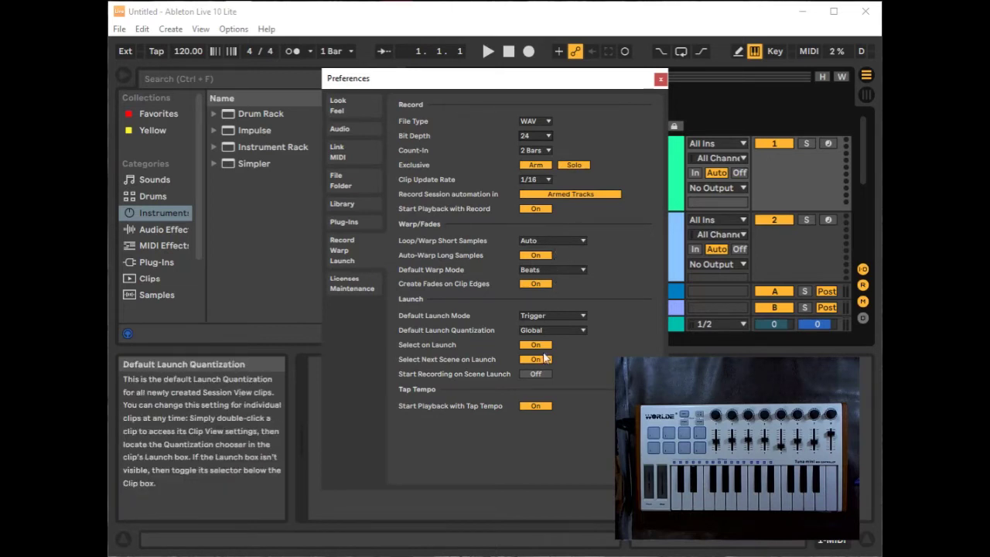
- View the Licenses/Maintenance preferences and close the Preferences window
click(344, 283)
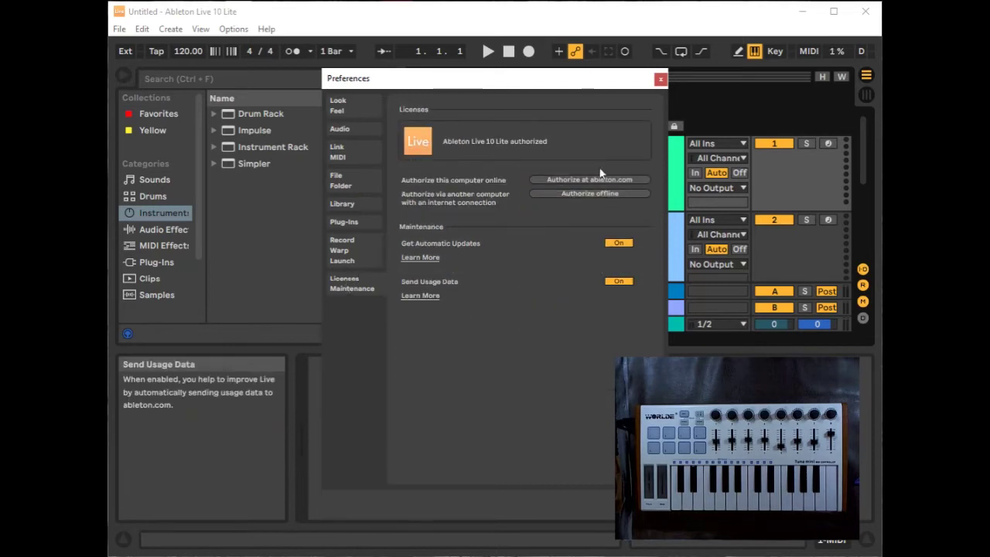
click(661, 80)
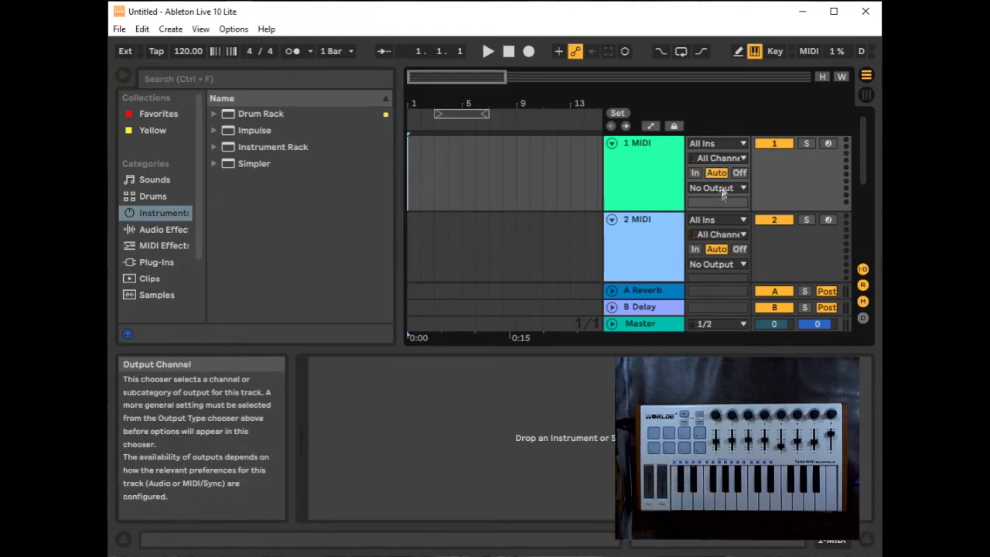
- Set the MIDI input of both tracks, 1 MIDI and 2 MIDI, to WORLDE
click(742, 144)
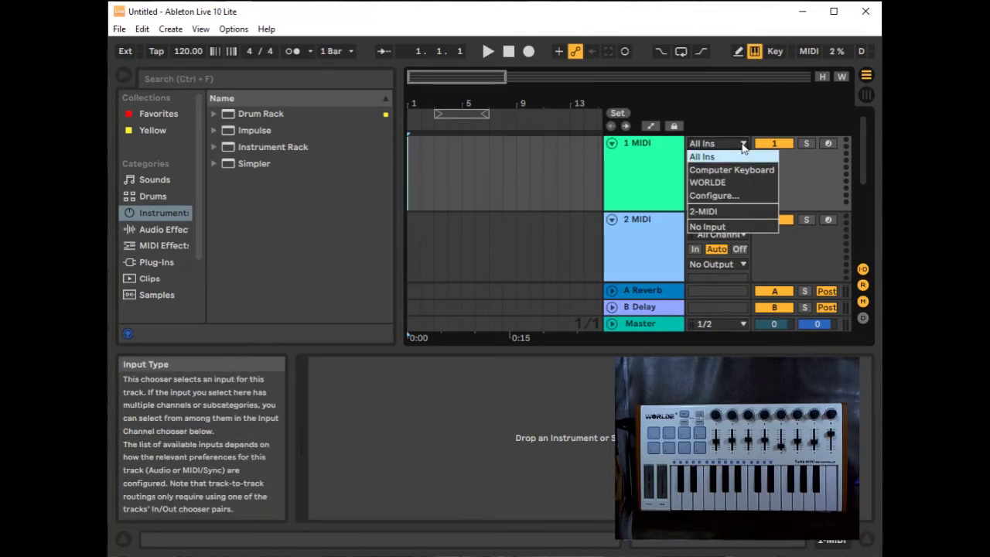
click(712, 183)
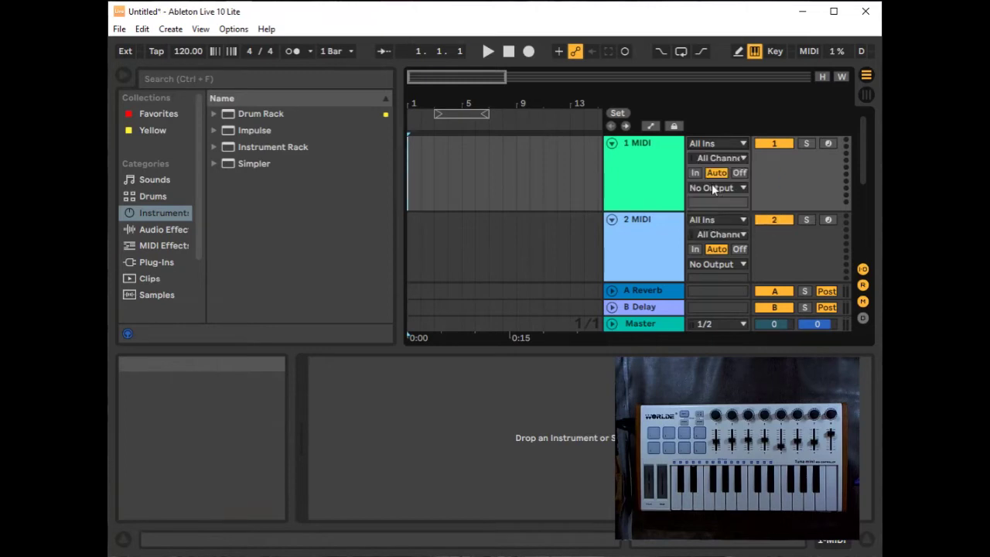
click(739, 221)
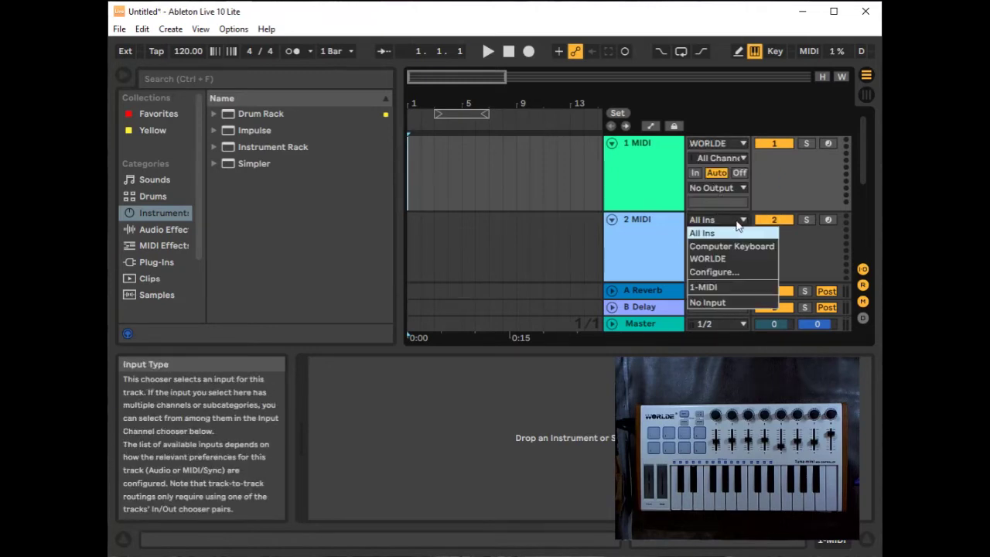
click(712, 259)
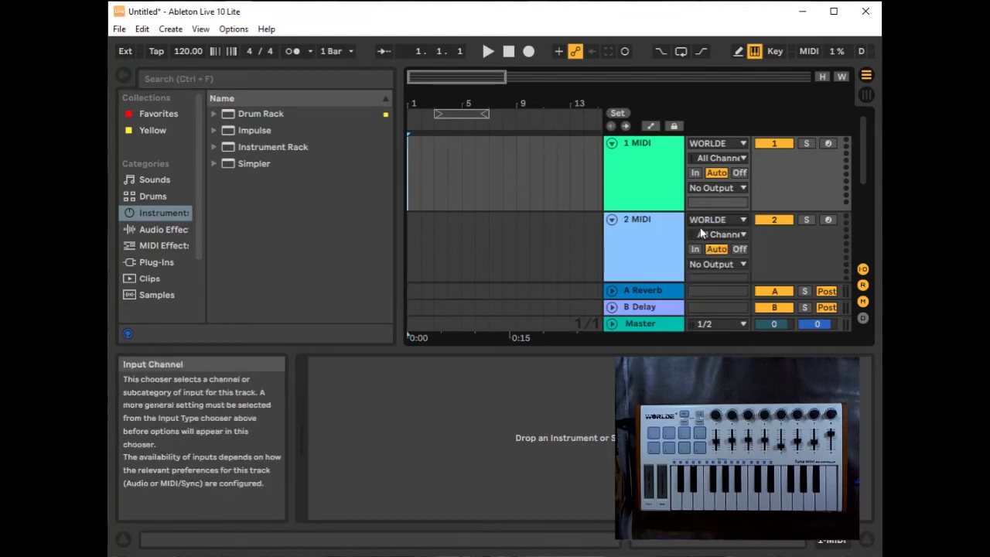
- Set the input channel of track 1 MIDI to Ch. 1 and of track 2 MIDI to Ch. 3
click(644, 179)
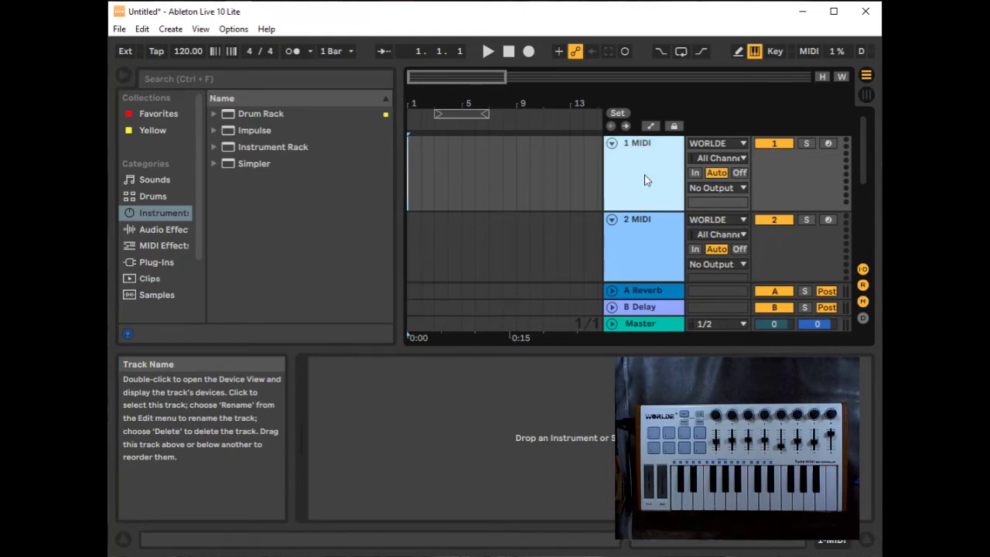
click(741, 159)
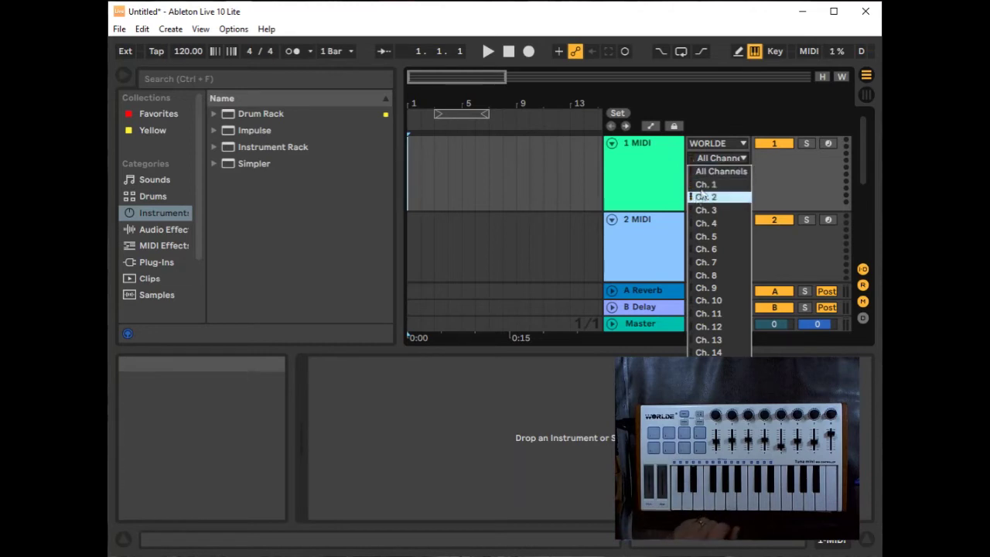
click(705, 184)
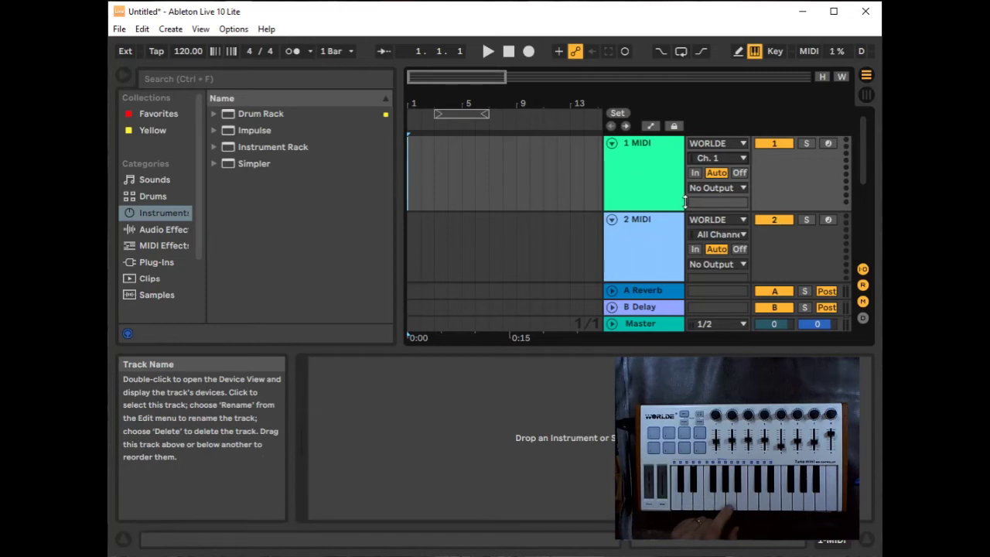
click(745, 234)
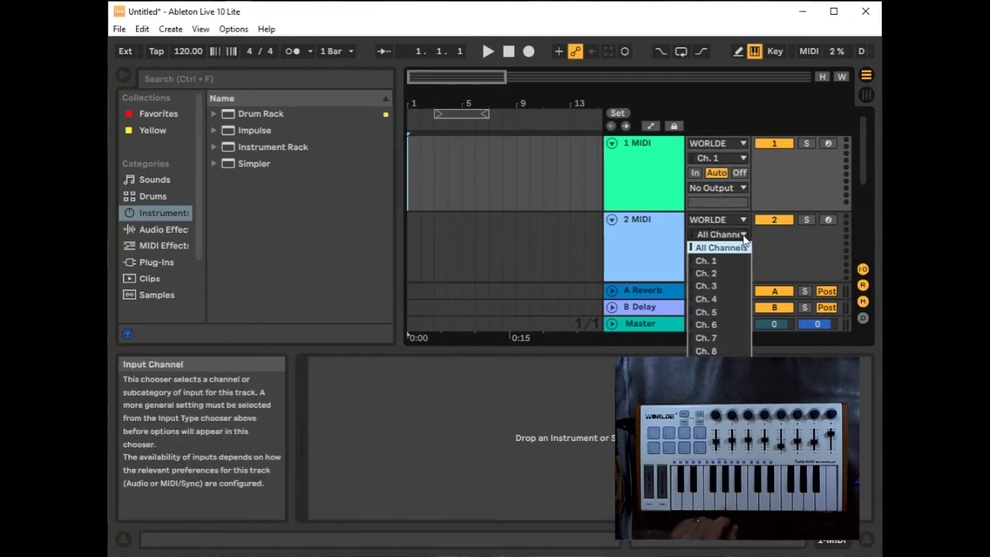
click(713, 287)
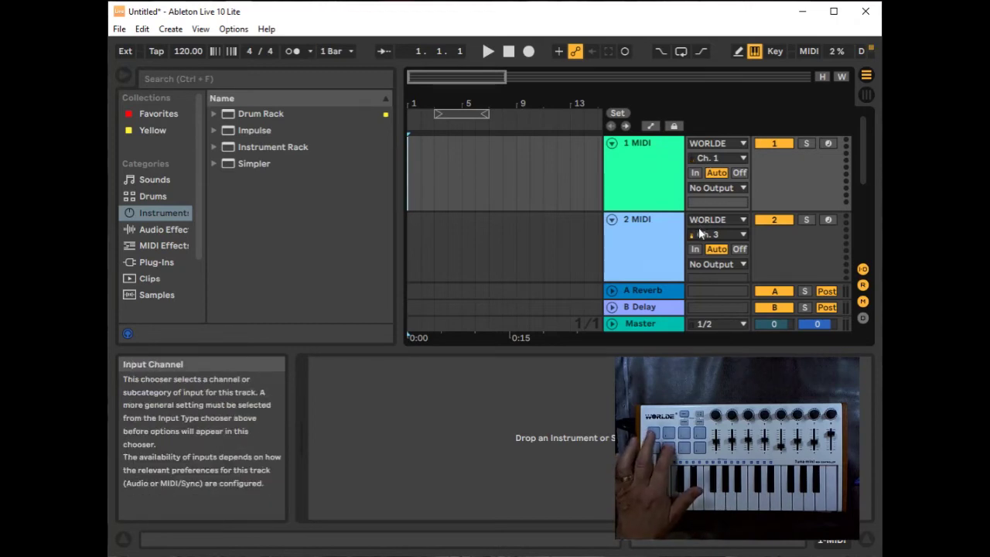
- Select track 1 MIDI and expand the Instrument Rack's Piano & Keys presets in the browser
click(624, 167)
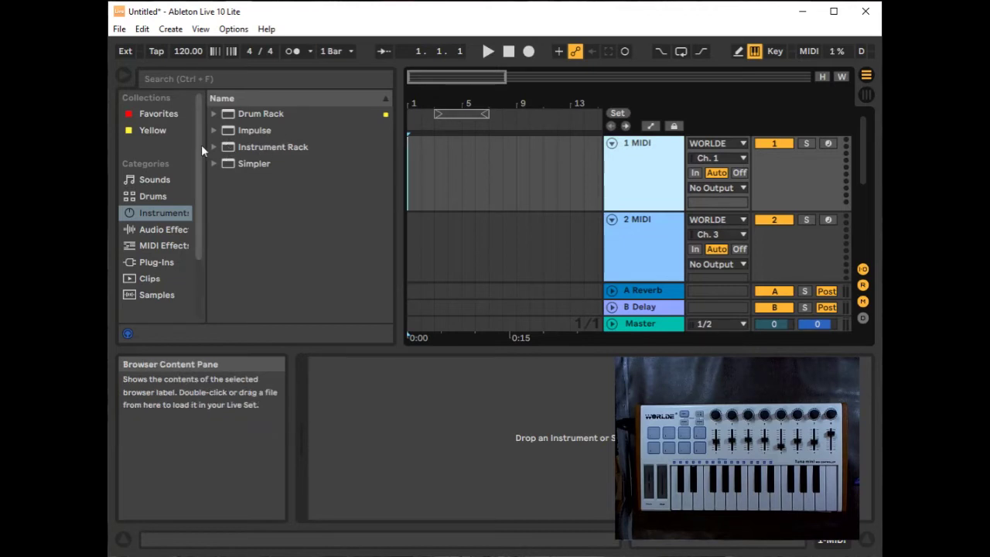
click(146, 213)
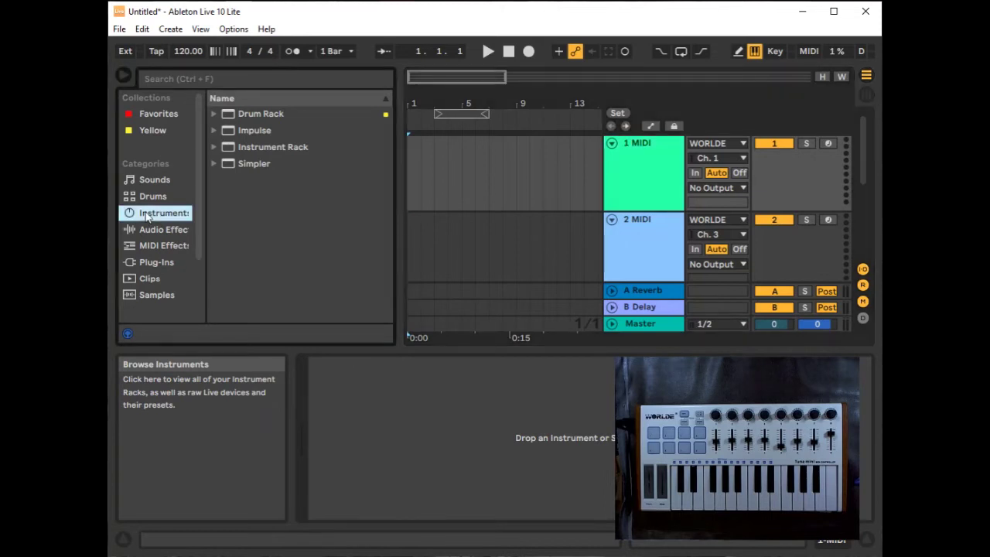
click(214, 147)
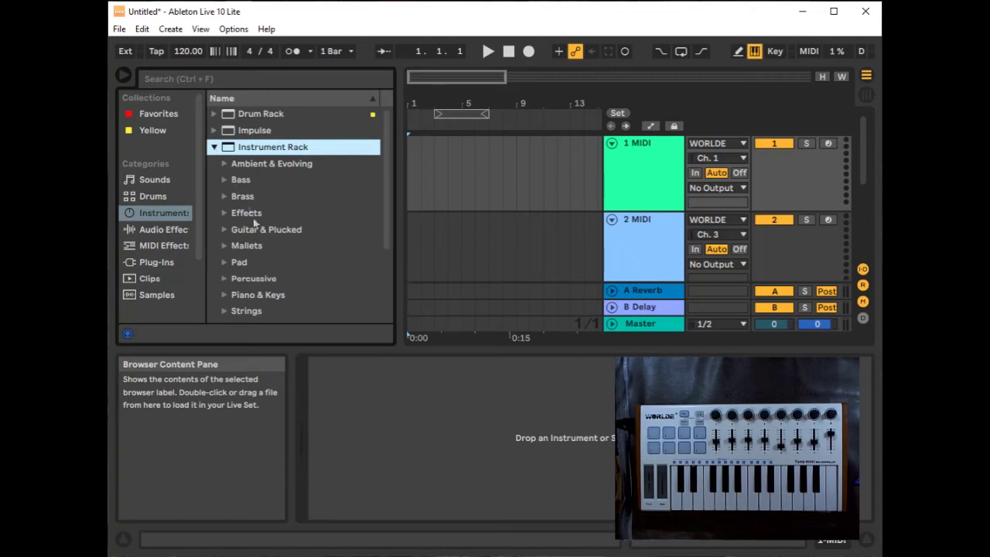
click(223, 296)
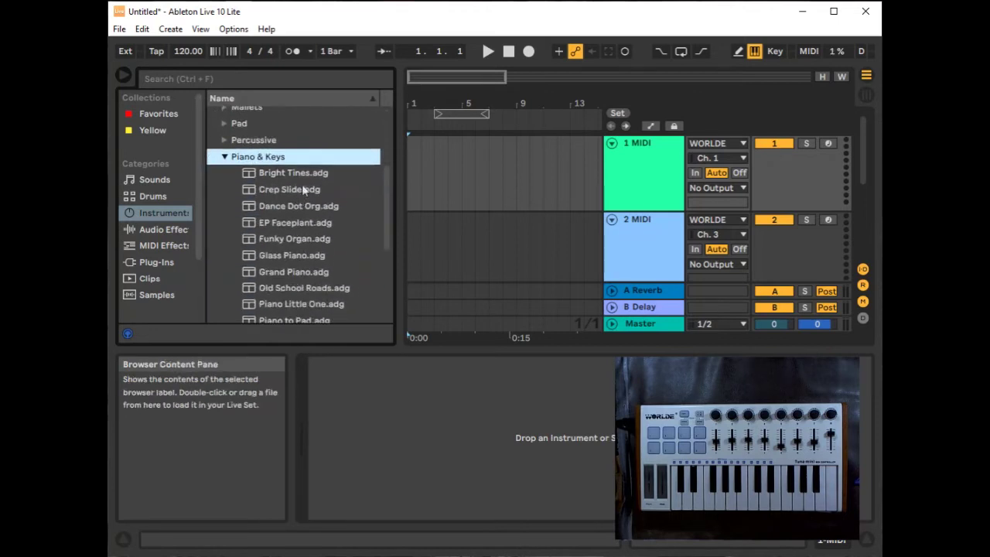
- Preview the Bright Tines, Dance Dot Org, Funky Organ and Piano Little One presets, and load Grand Piano onto track 1 MIDI
click(303, 175)
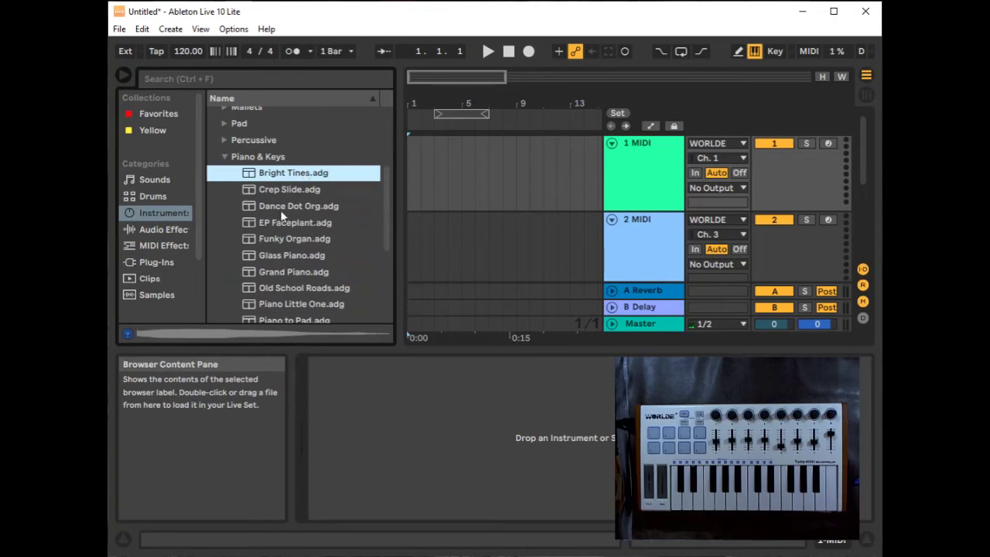
click(285, 205)
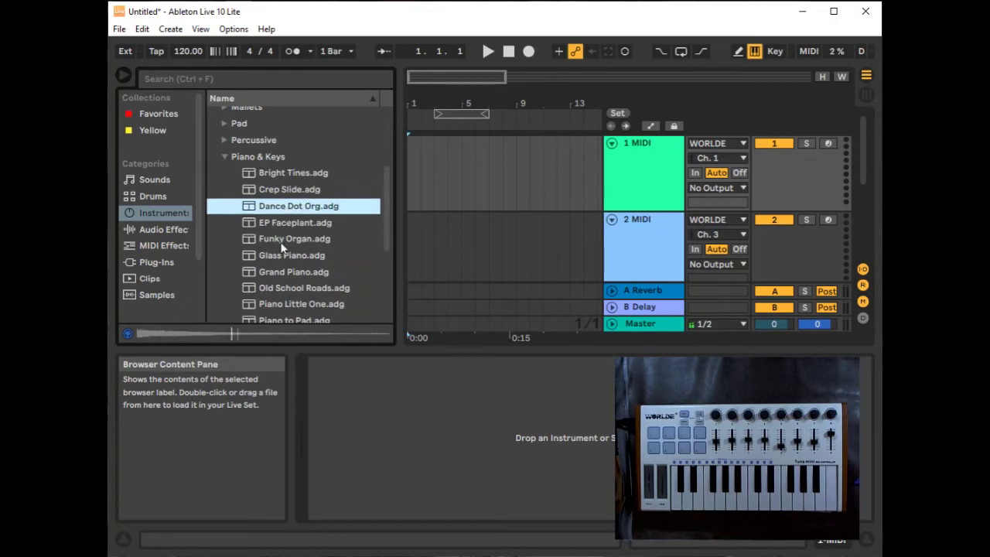
click(283, 238)
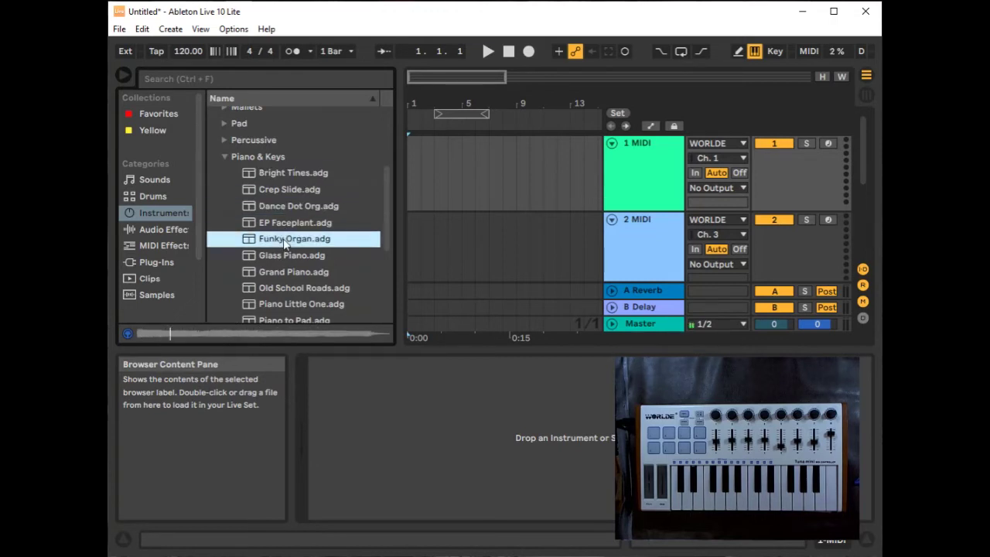
click(283, 305)
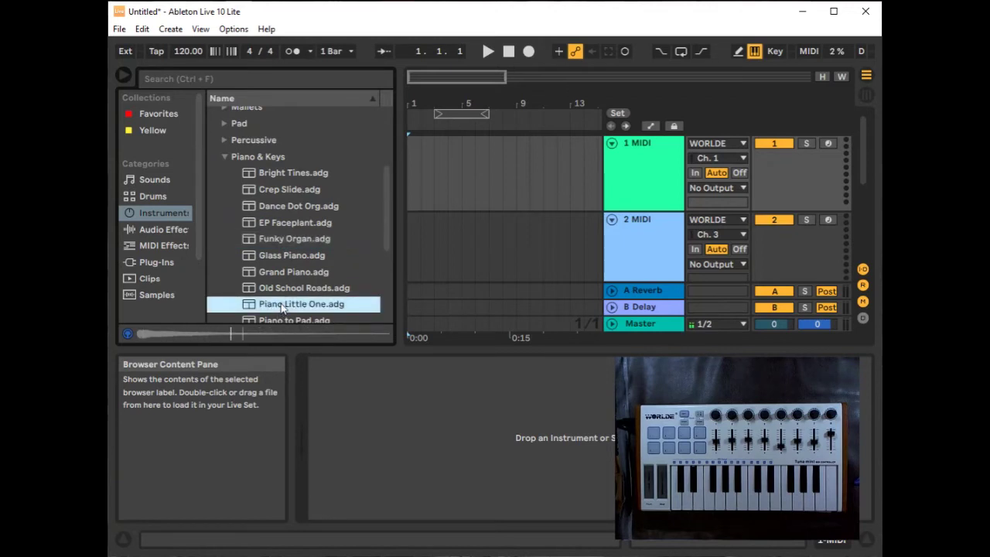
click(280, 272)
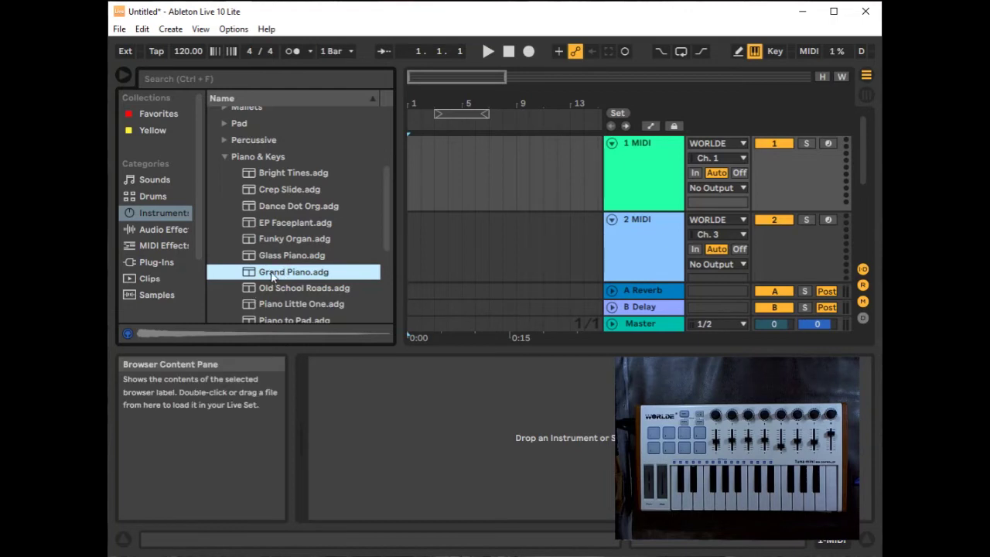
drag(323, 351, 349, 412)
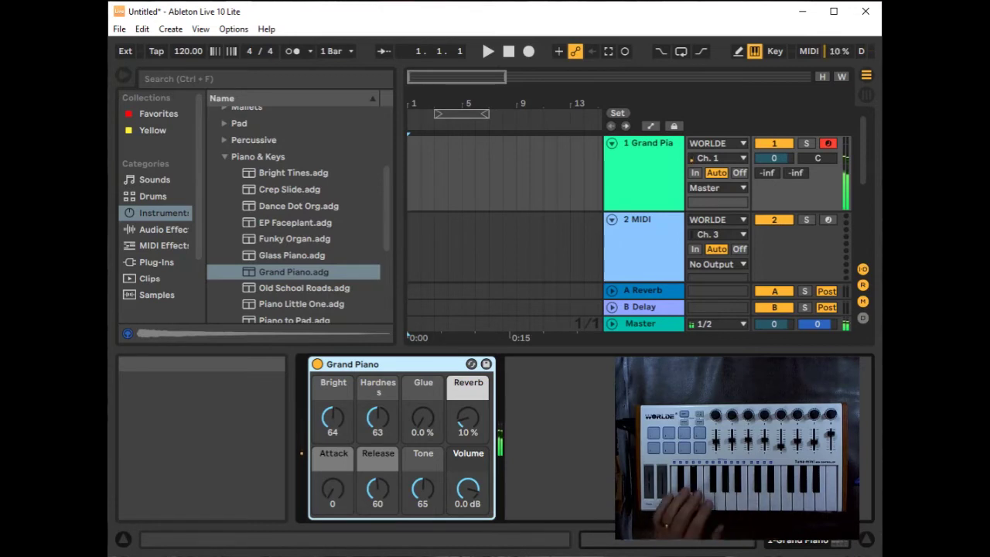
- Adjust the computer's sound volume while the Grand Piano is played from the controller keys
key(XF86AudioLowerVolume)
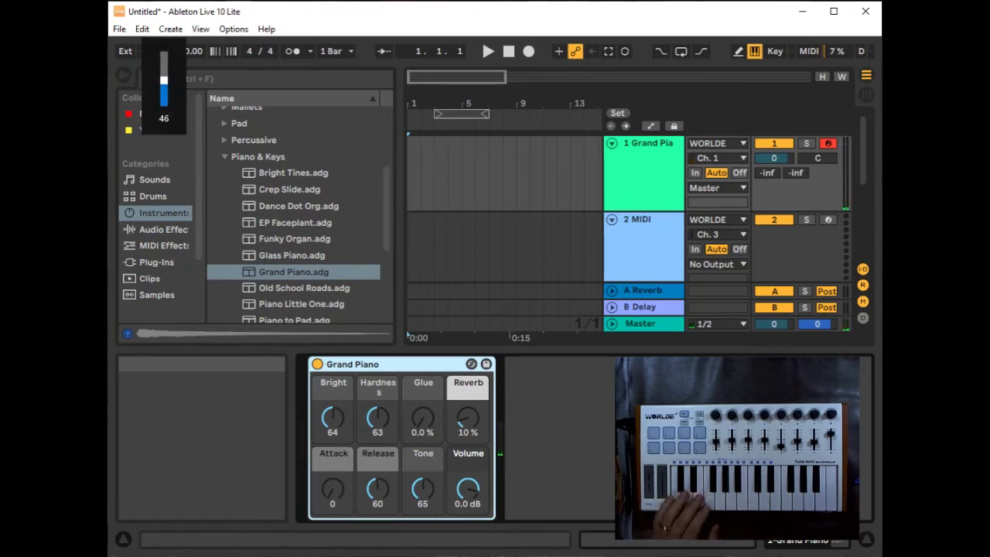
key(XF86AudioRaiseVolume)
key(XF86AudioRaiseVolume)
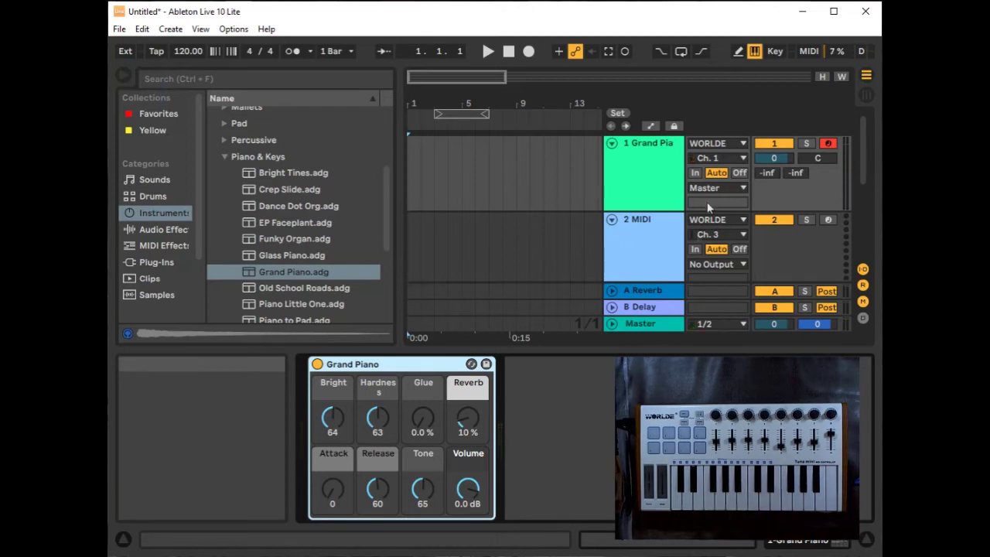
- Preview the drum kits from 606 Core Kit to Battu Kit and load 909 Core Kit onto track 2 MIDI
click(544, 249)
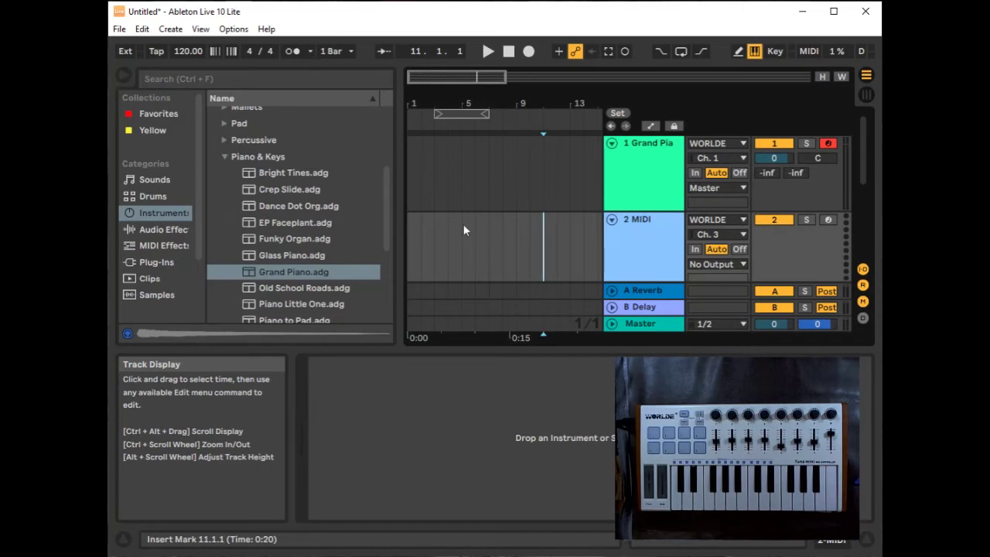
click(135, 197)
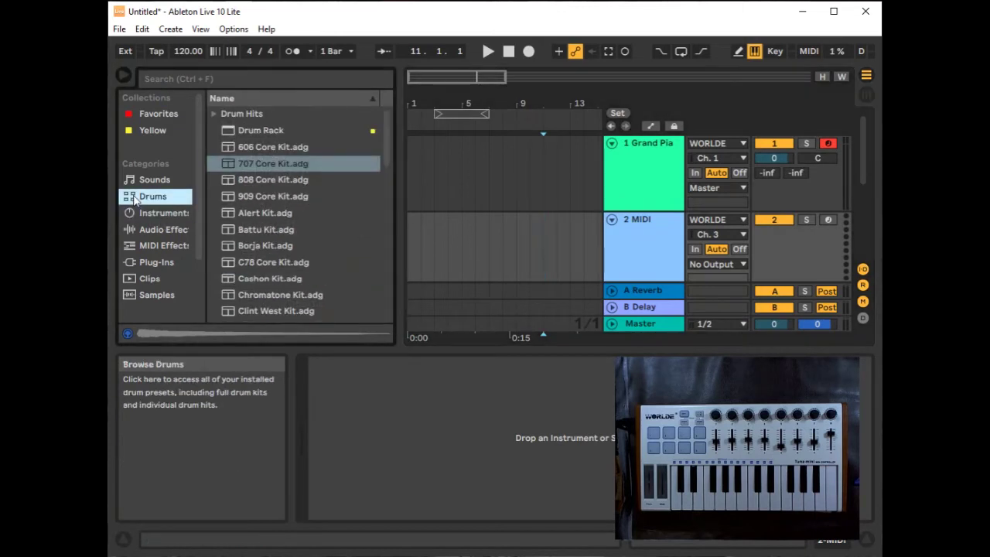
click(246, 144)
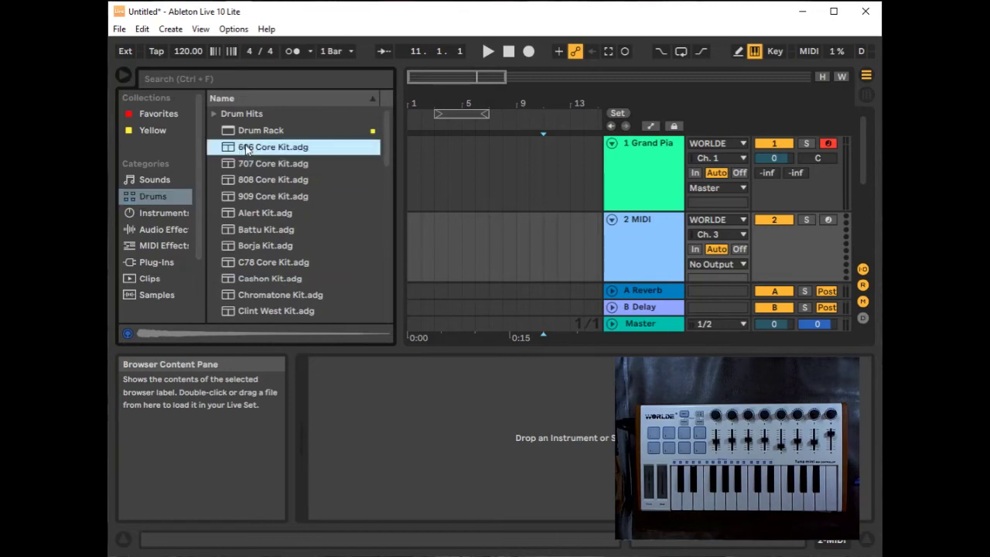
click(288, 166)
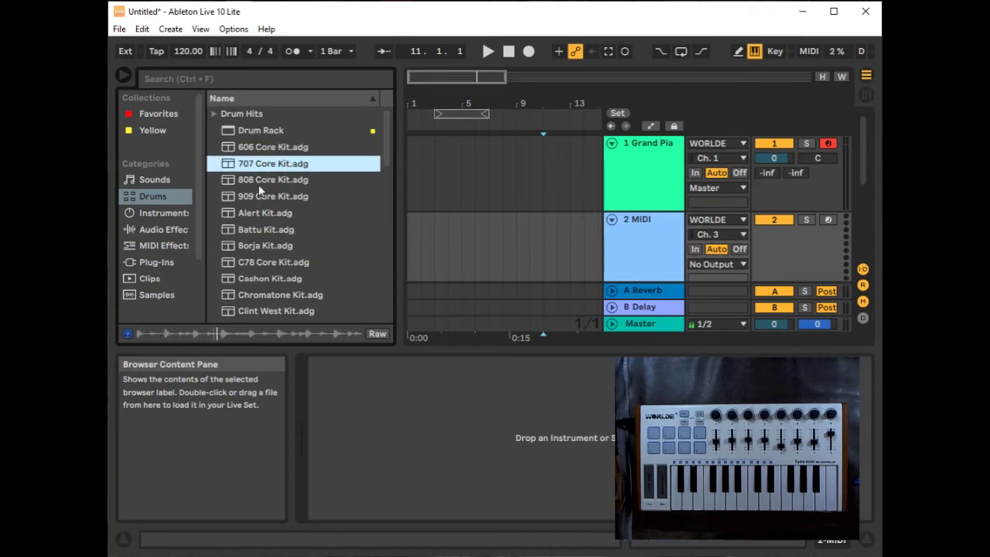
click(259, 180)
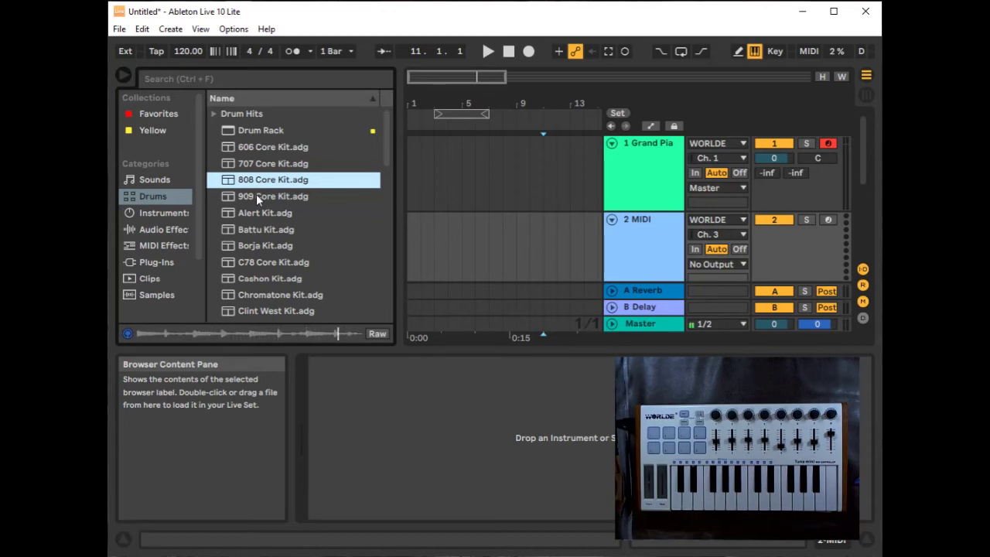
click(256, 195)
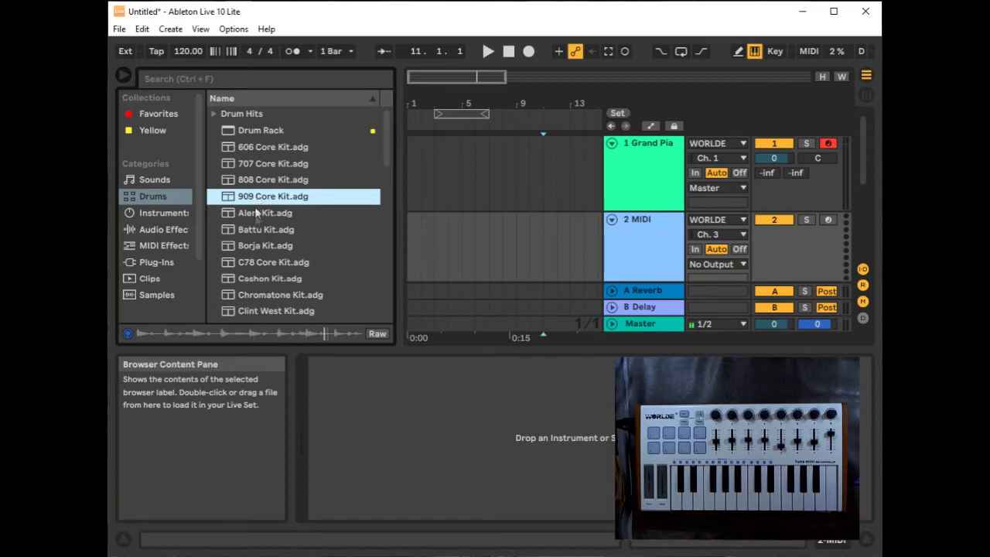
click(255, 213)
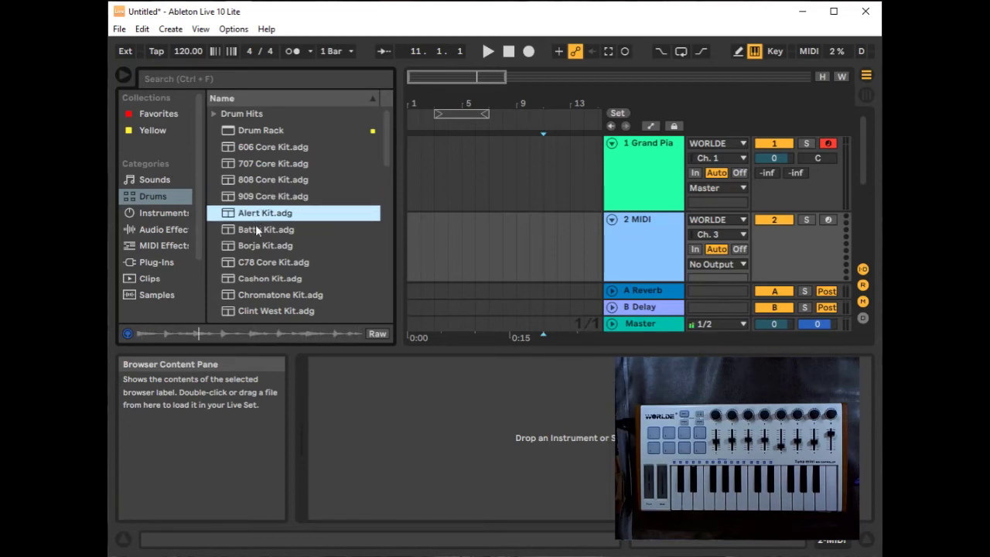
click(258, 230)
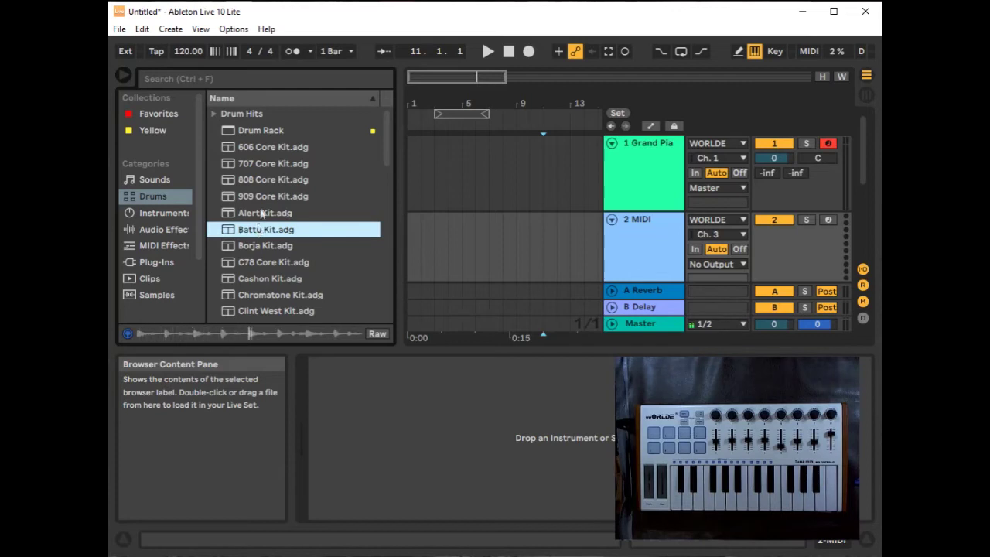
click(263, 198)
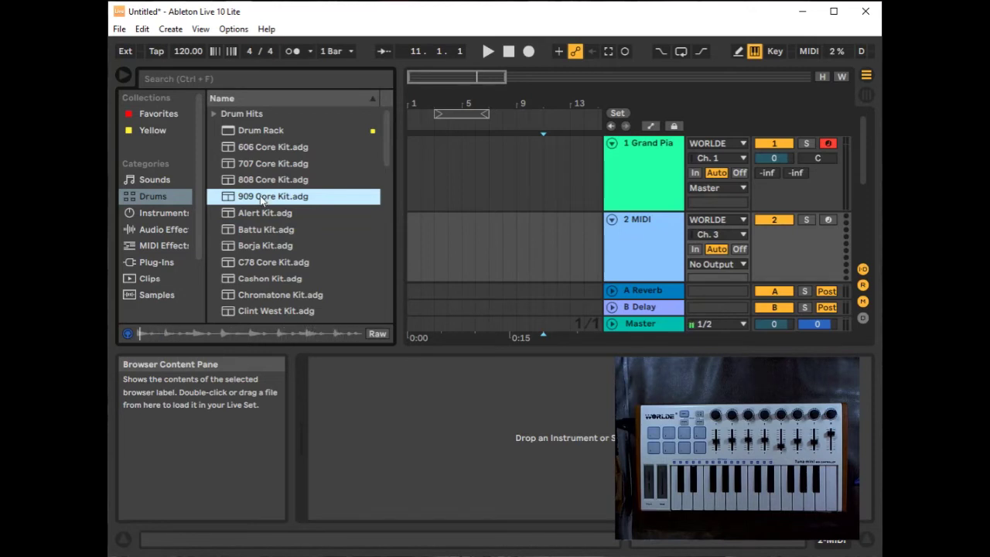
double_click(263, 198)
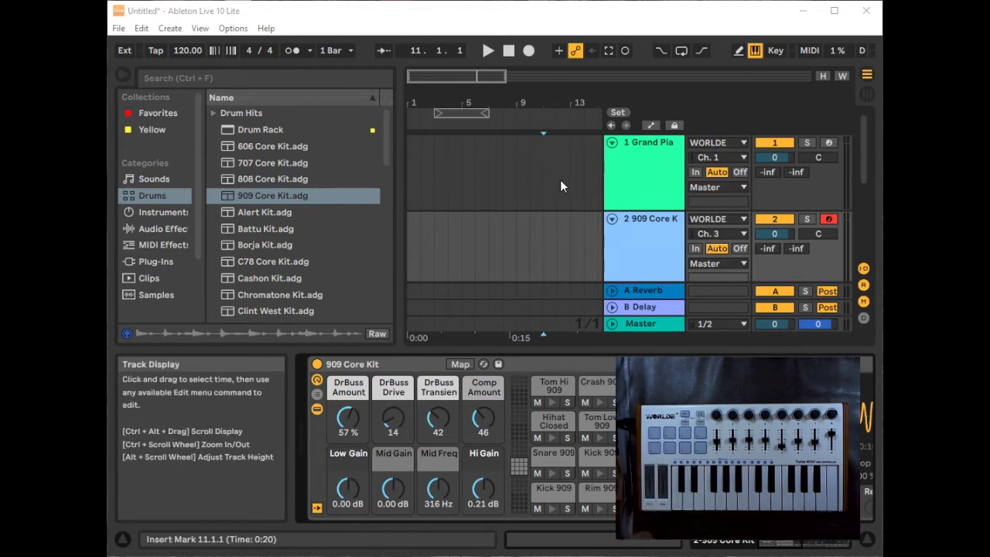
- Set the monitoring of track 1 Grand Piano to In and arm that track for recording
click(616, 190)
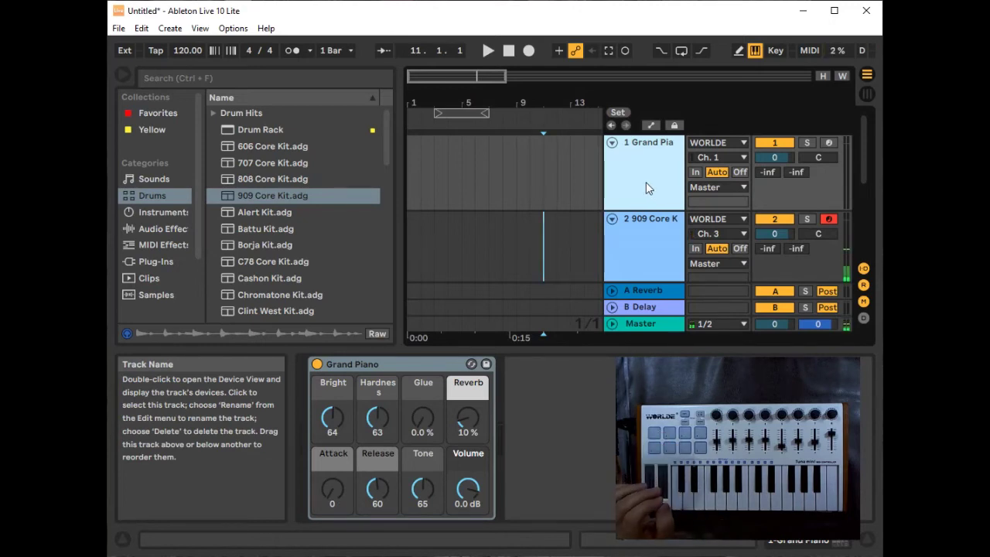
click(695, 173)
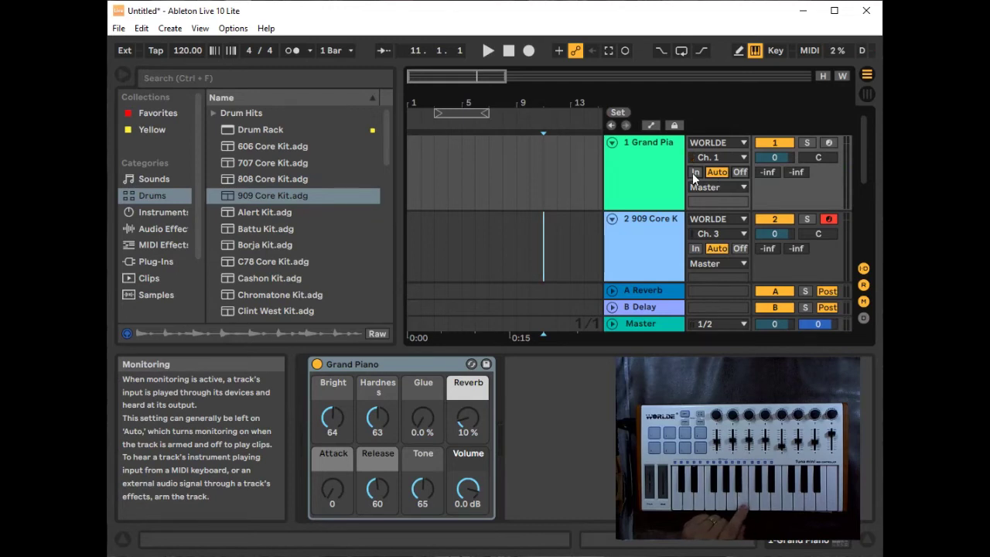
click(694, 172)
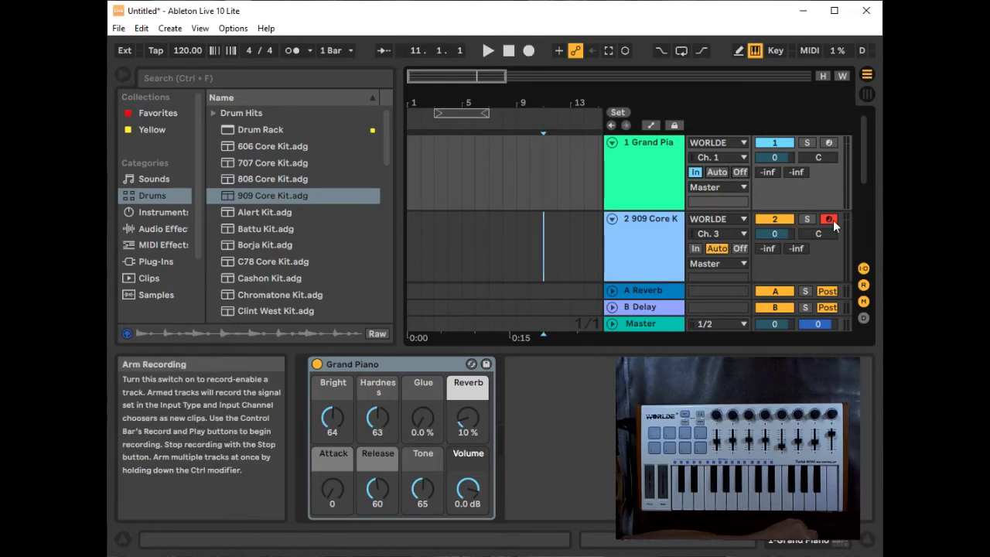
click(826, 144)
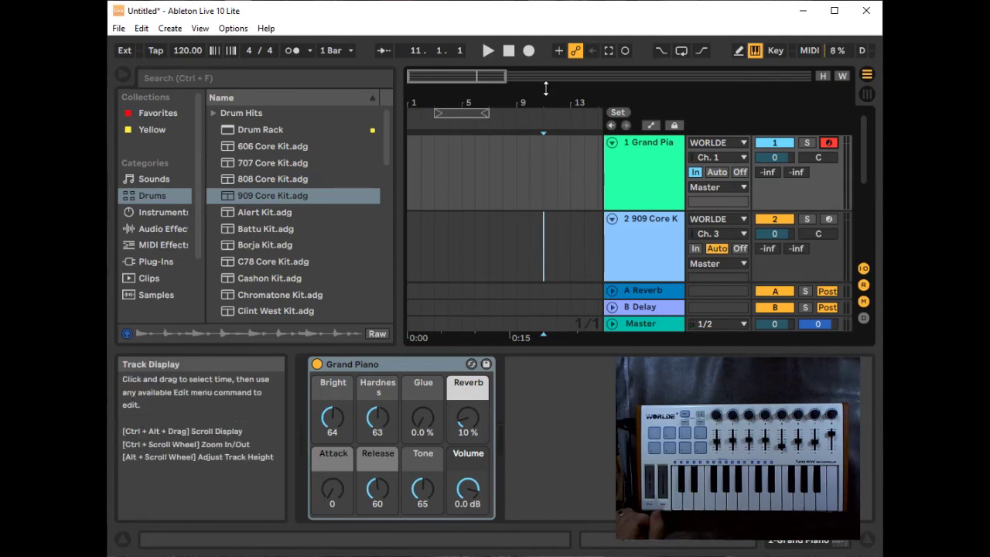
- Record a MIDI clip of about seven bars on the Grand Piano track from position 1.1.1
click(509, 52)
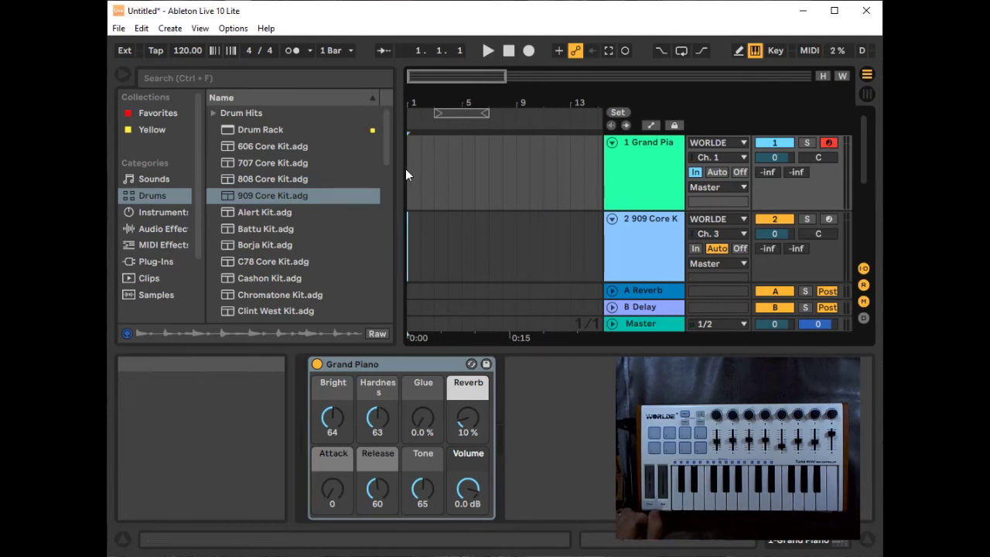
click(528, 51)
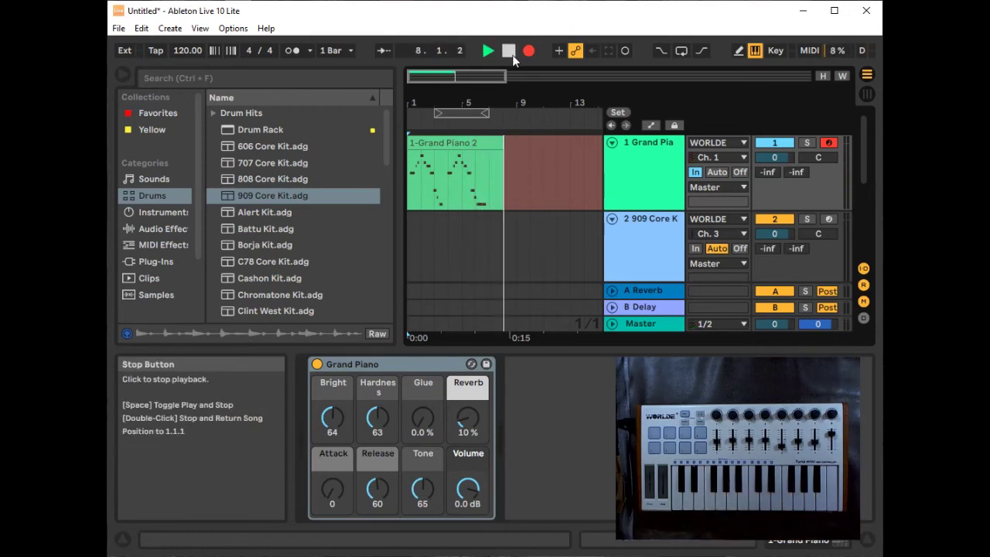
click(508, 51)
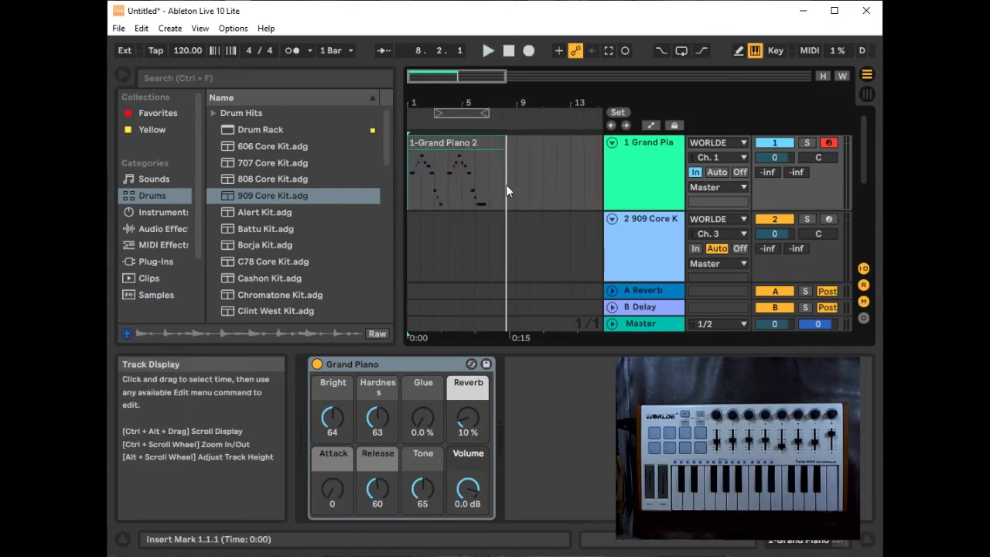
- Set the Grand Piano track's monitoring back to Auto and play the recorded clip from the start of the arrangement
click(508, 53)
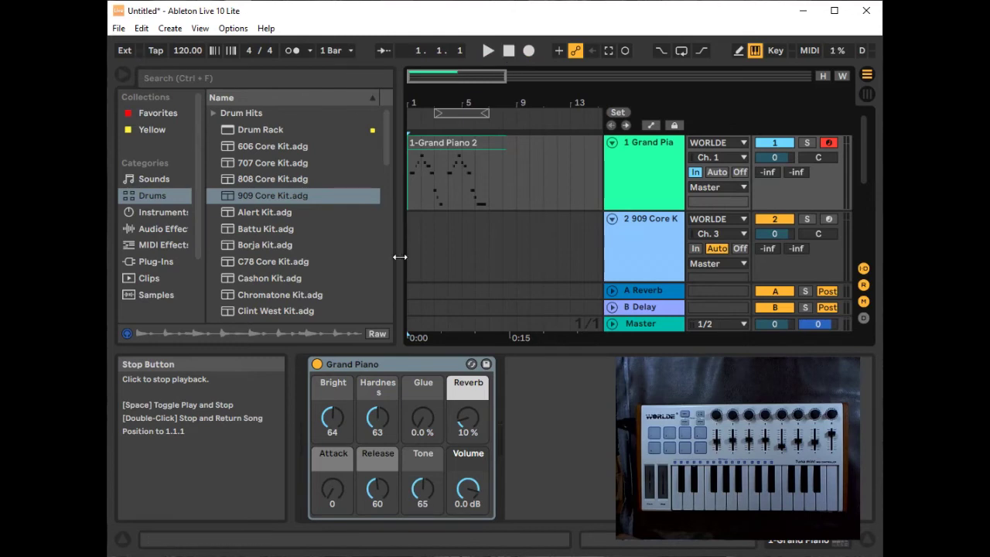
click(694, 172)
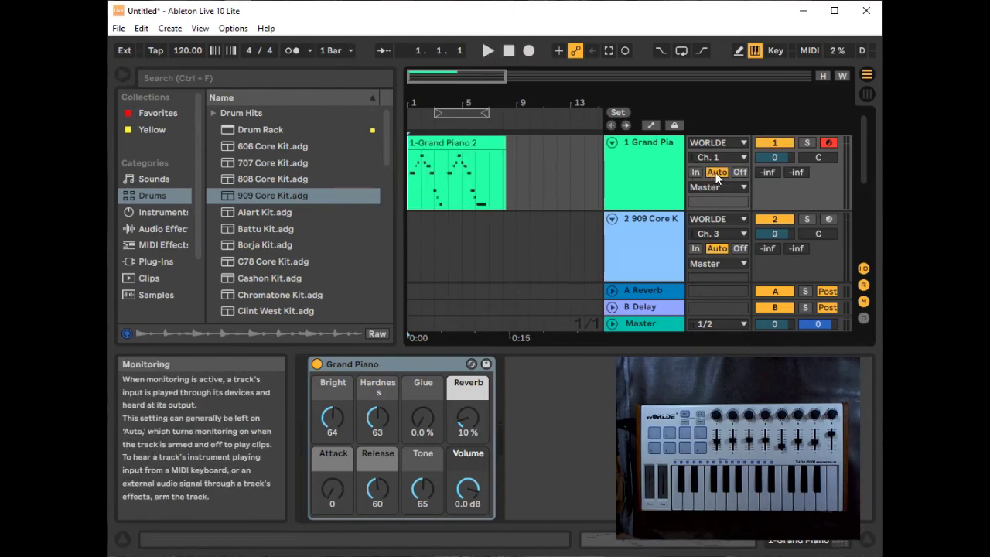
click(487, 51)
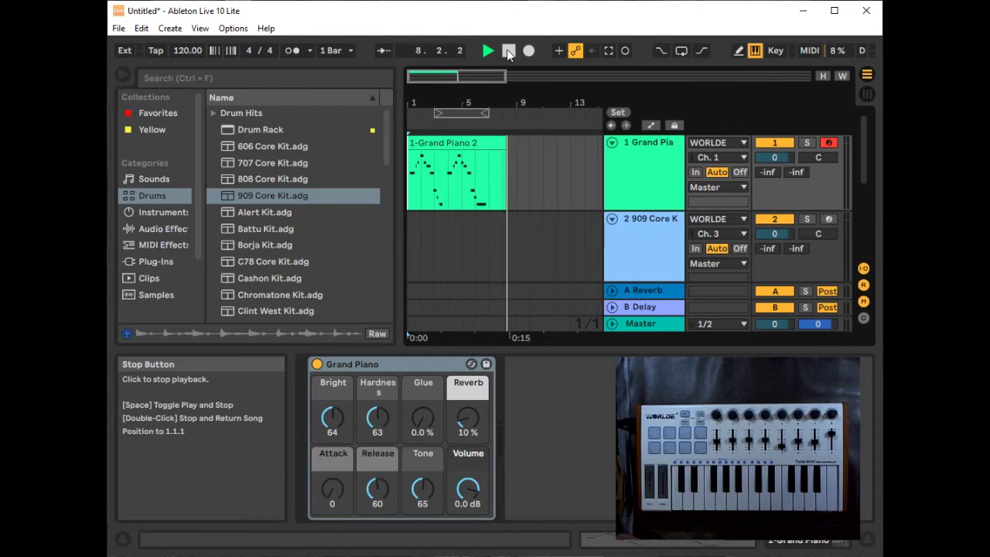
click(508, 51)
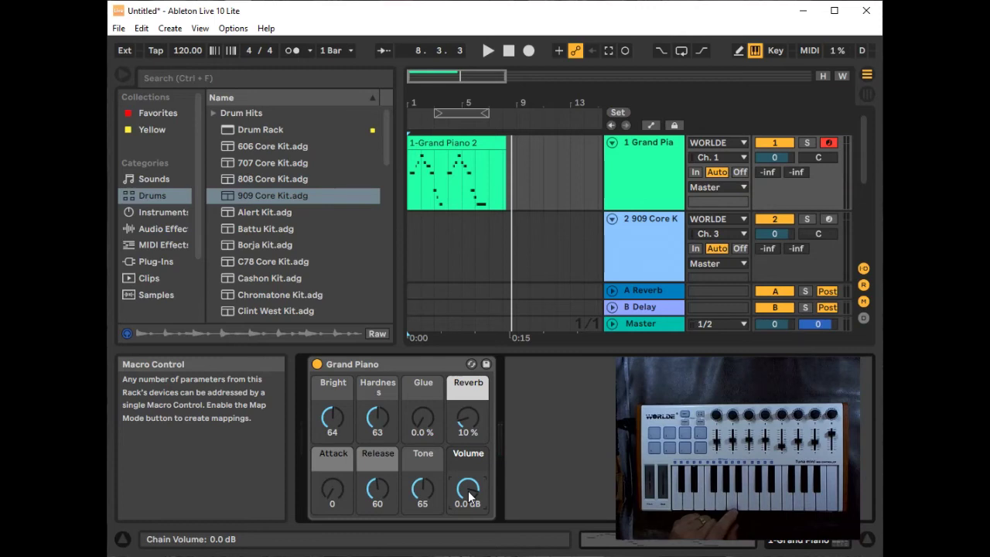
- Sweep the Grand Piano's Volume macro up to 6 dB and down to about -10.7 dB, and return it to 0 dB
scroll(468, 490, up, 5)
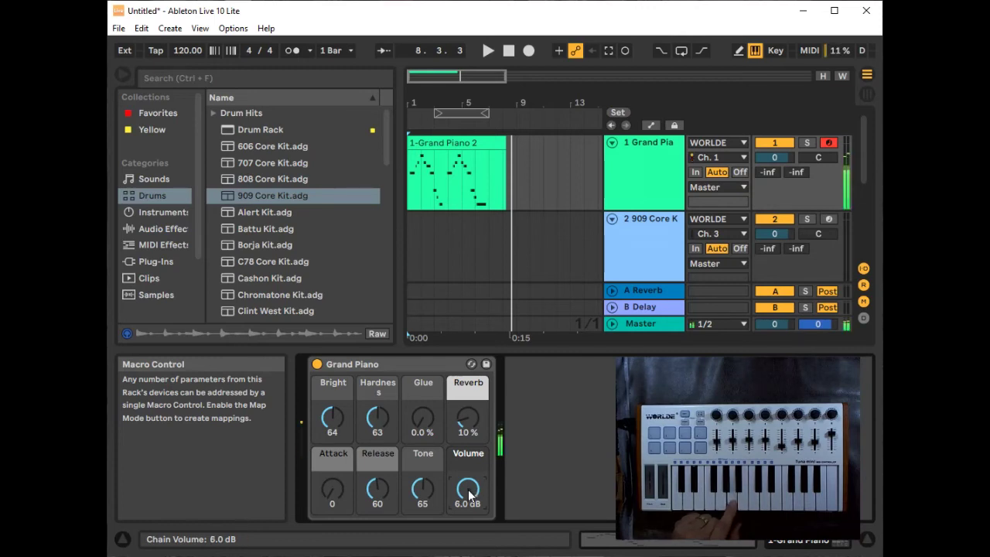
scroll(468, 490, down, 10)
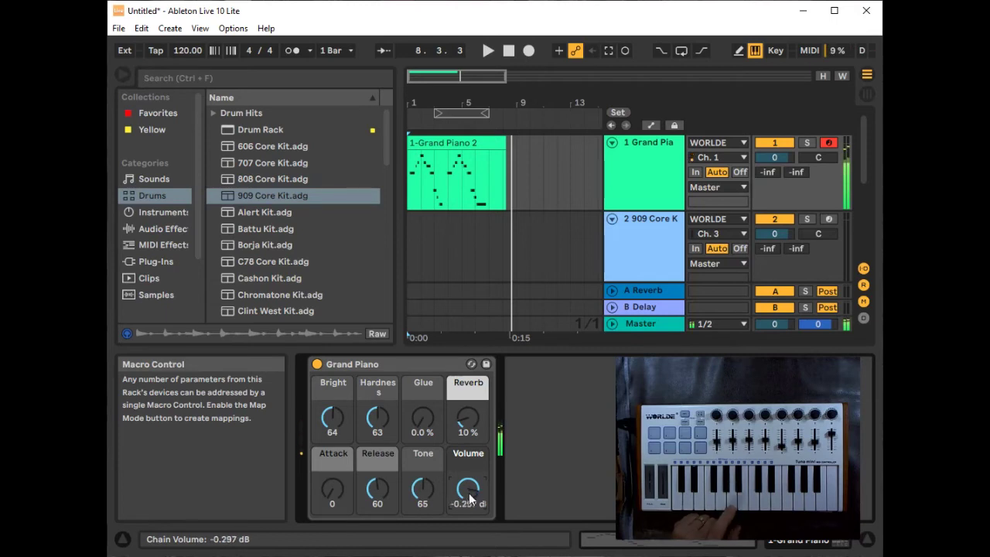
scroll(468, 490, up, 10)
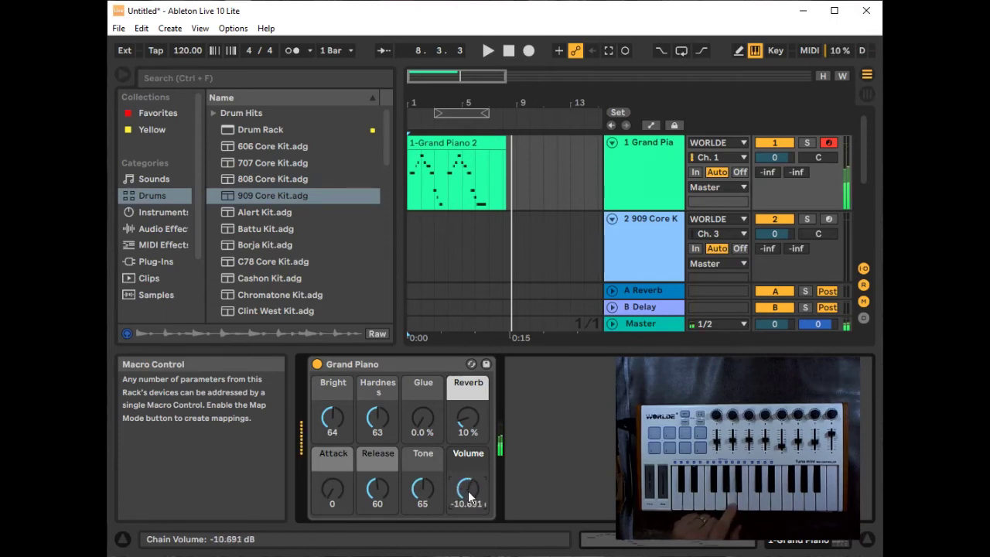
scroll(468, 491, down, 5)
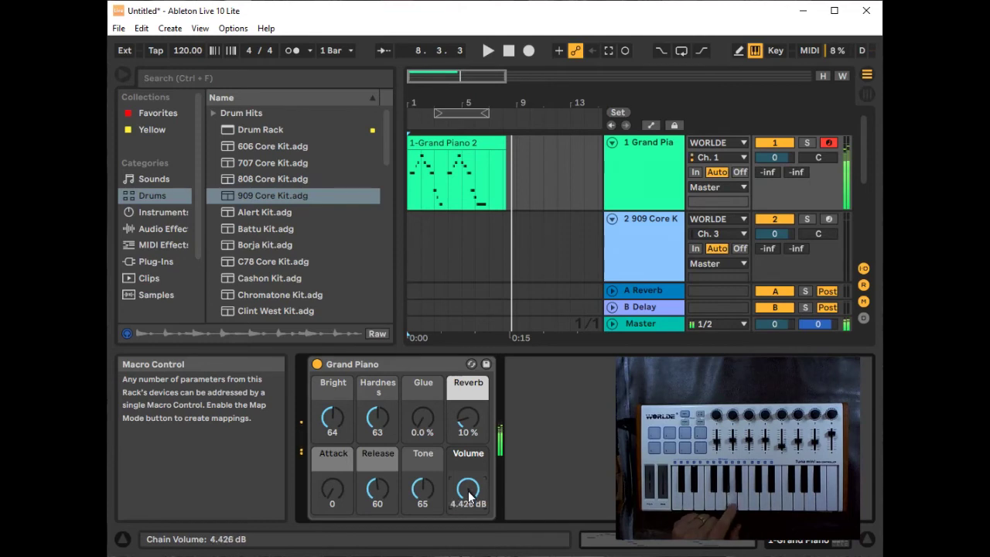
scroll(468, 491, up, 1)
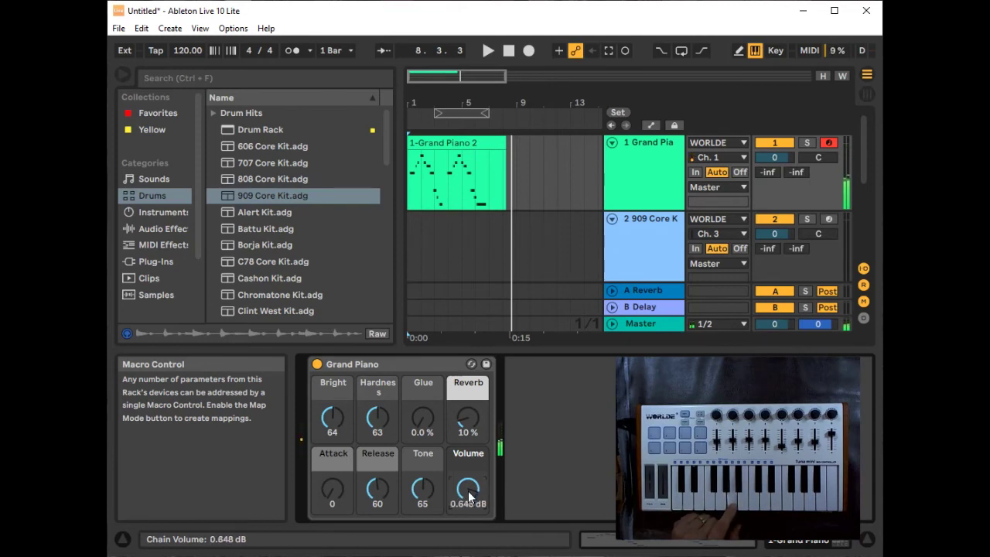
scroll(468, 491, up, 2)
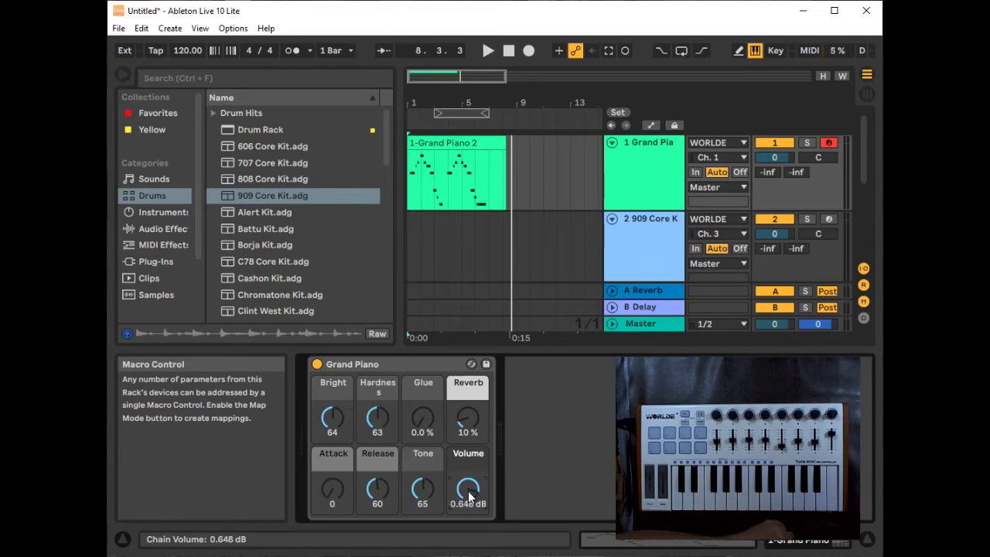
scroll(468, 490, down, 1)
scroll(468, 490, up, 1)
scroll(468, 490, down, 1)
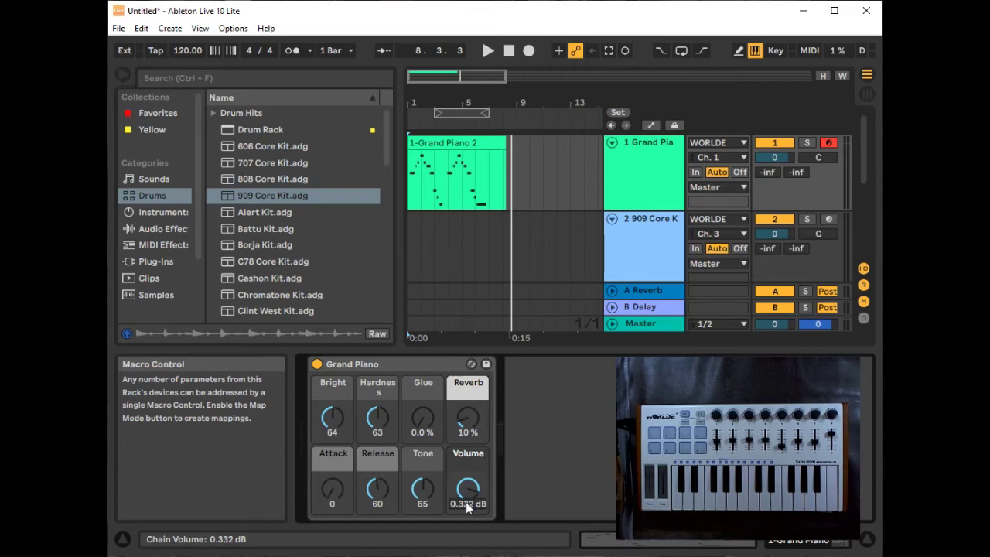
text(0)
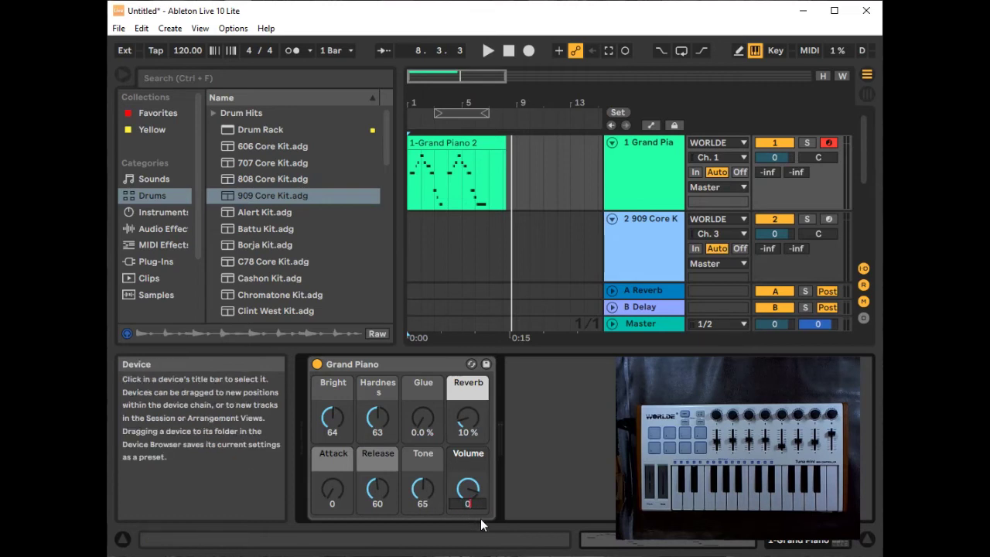
key(Return)
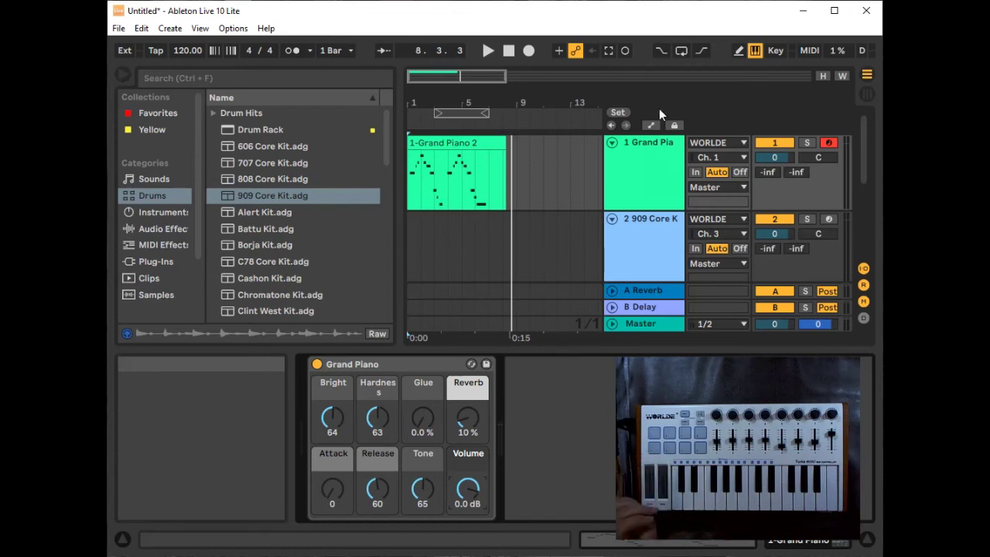
- MIDI-map the Grand Piano's Reverb, Glue, Hardness and Bright macros to the controller's CC 72, CC 79, CC 75 and CC 73 respectively
click(809, 51)
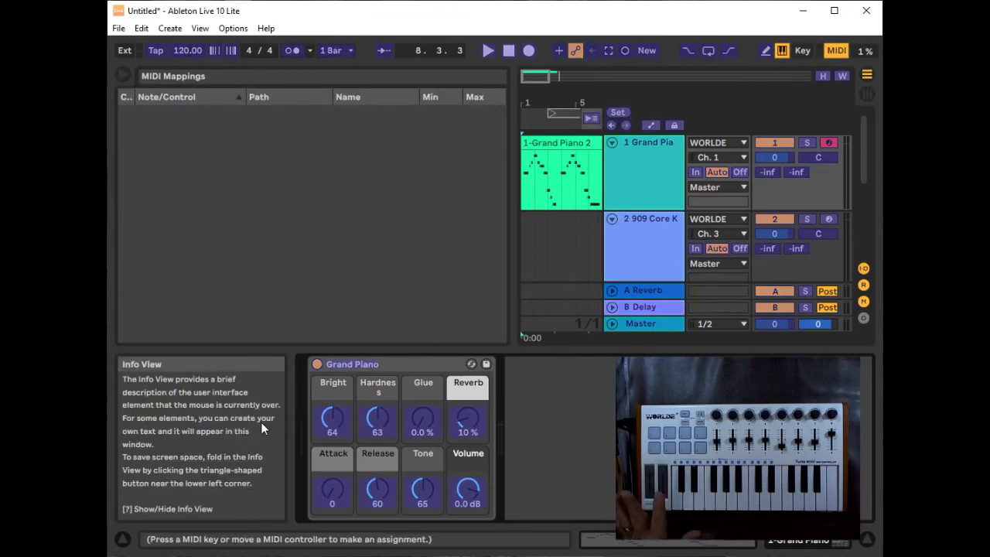
click(466, 383)
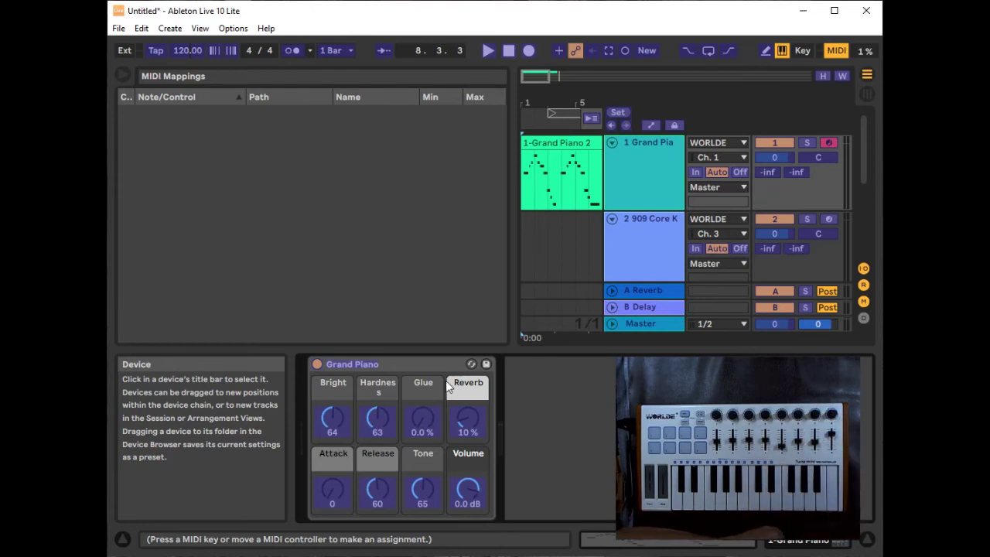
click(466, 422)
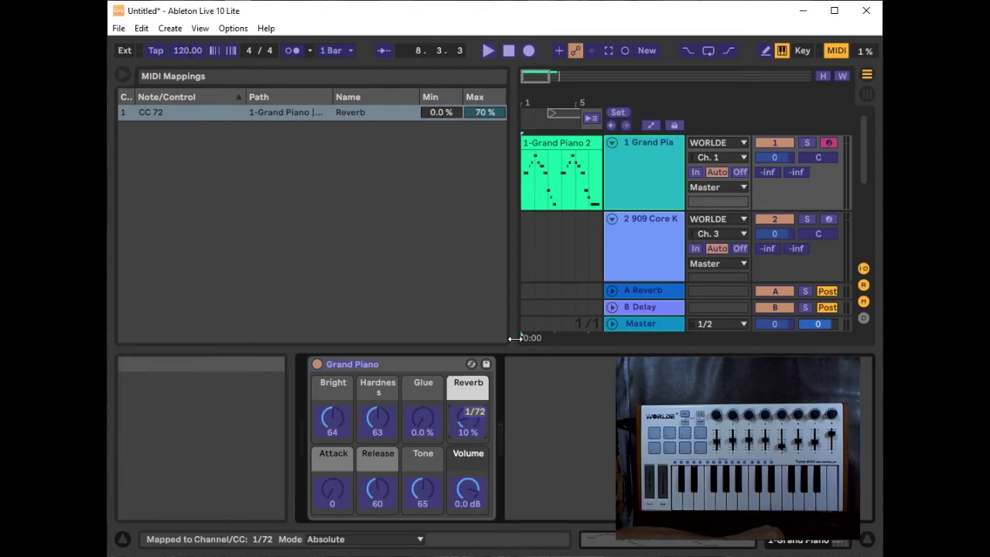
click(421, 421)
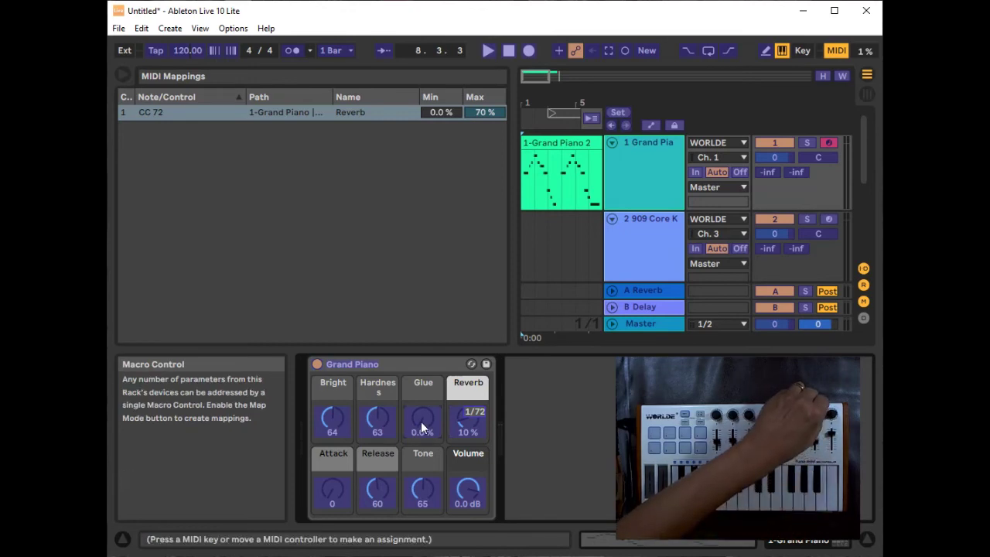
click(378, 419)
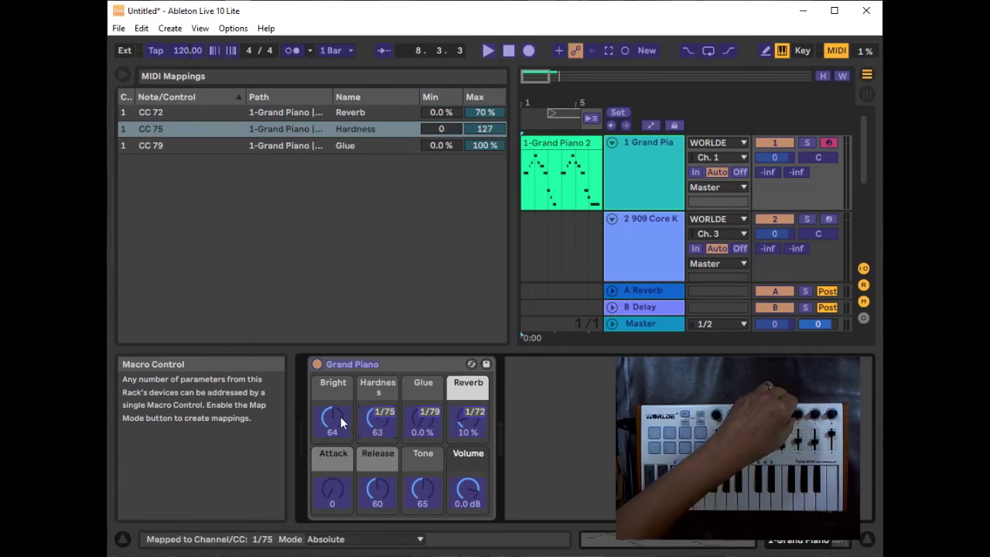
click(341, 416)
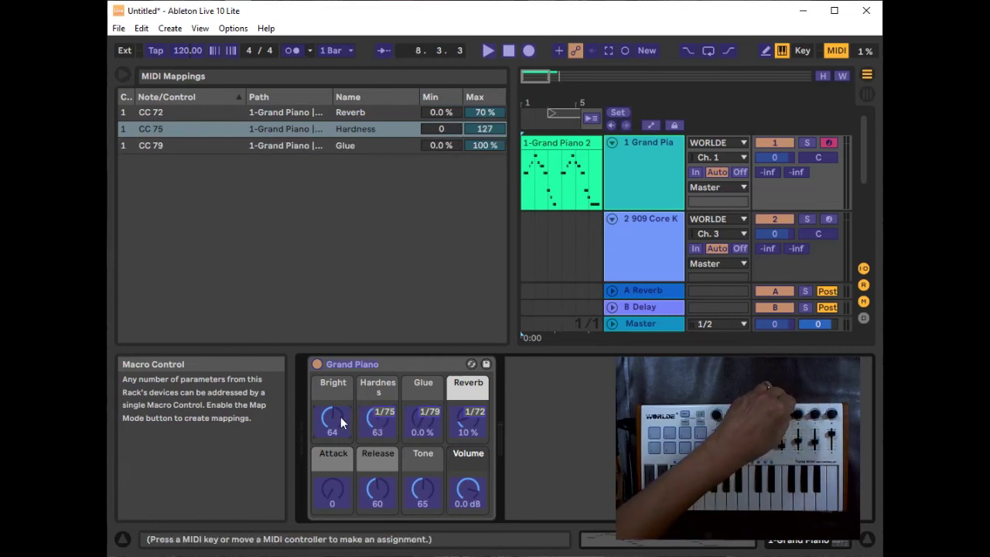
- MIDI-map the Volume, Tone, Release and Attack macros to CC 17, CC 16, CC 19 and CC 18 respectively, and leave mapping mode
click(468, 490)
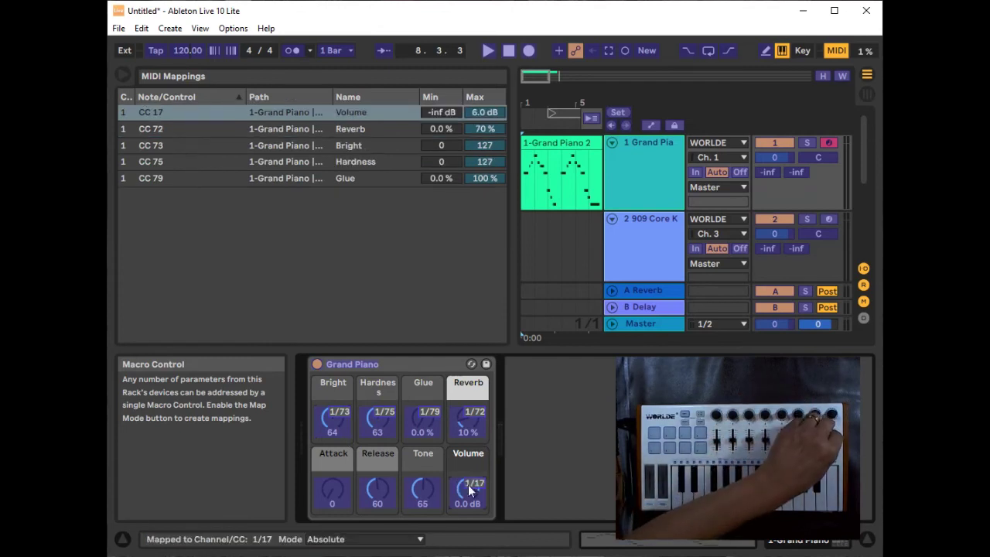
click(427, 489)
click(380, 491)
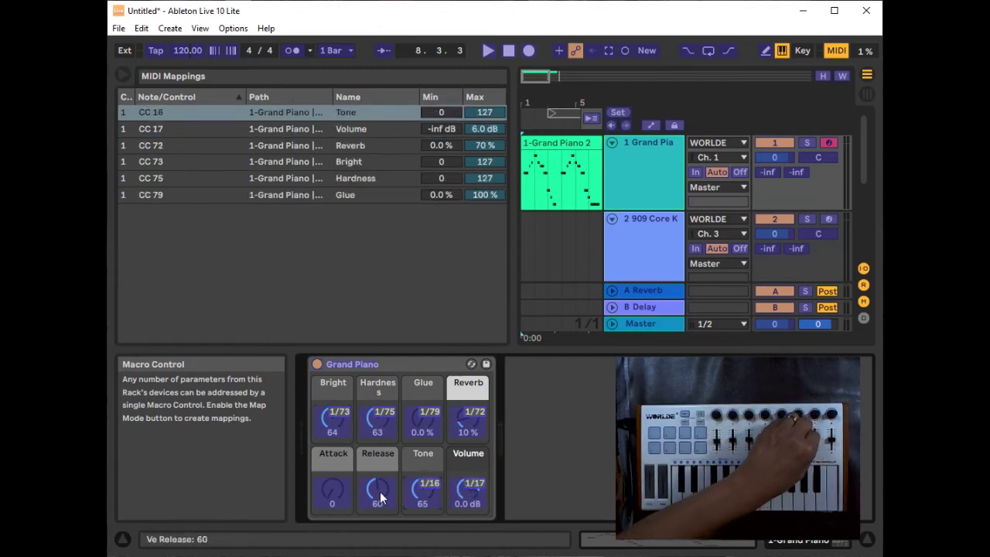
click(330, 489)
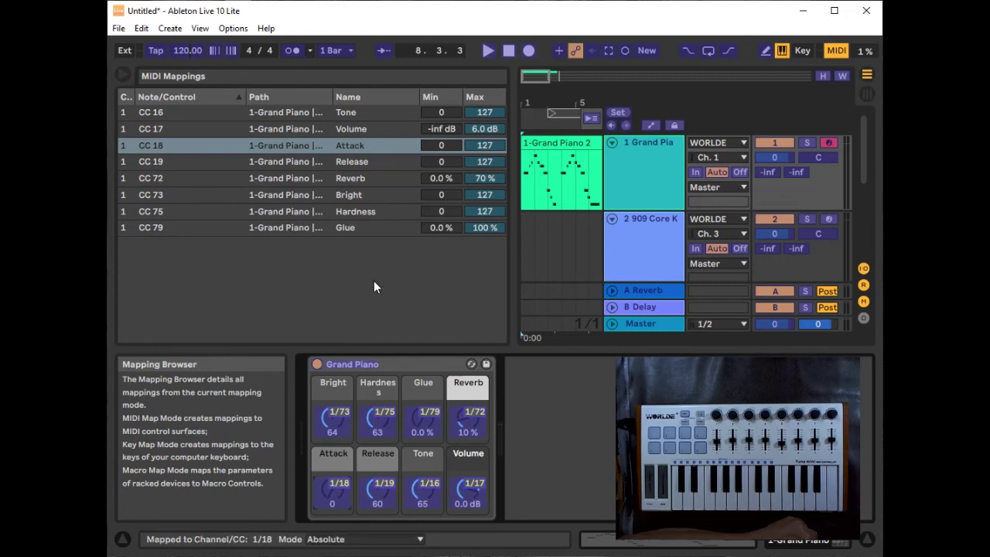
key(ctrl+m)
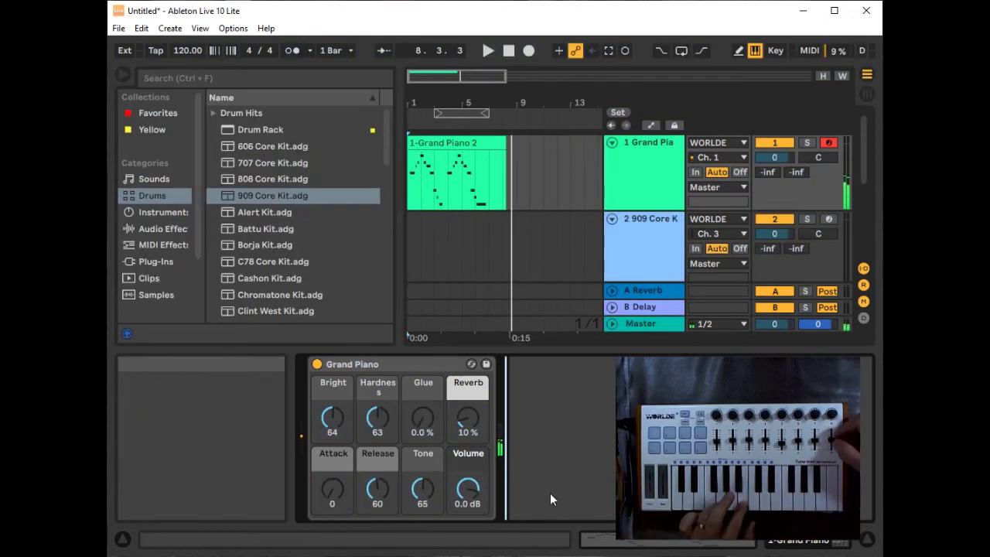